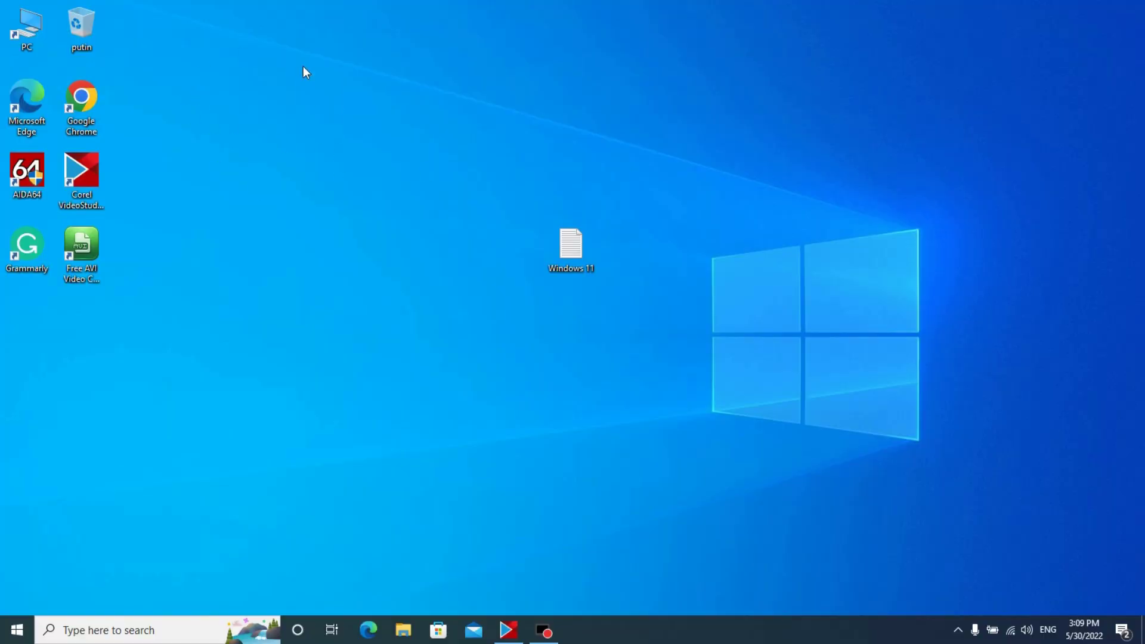
# - Launch Chrome with the existing profile, search 'install windows 11', and open Microsoft's Download Windows 11 result
pyautogui.doubleClick(84, 103)
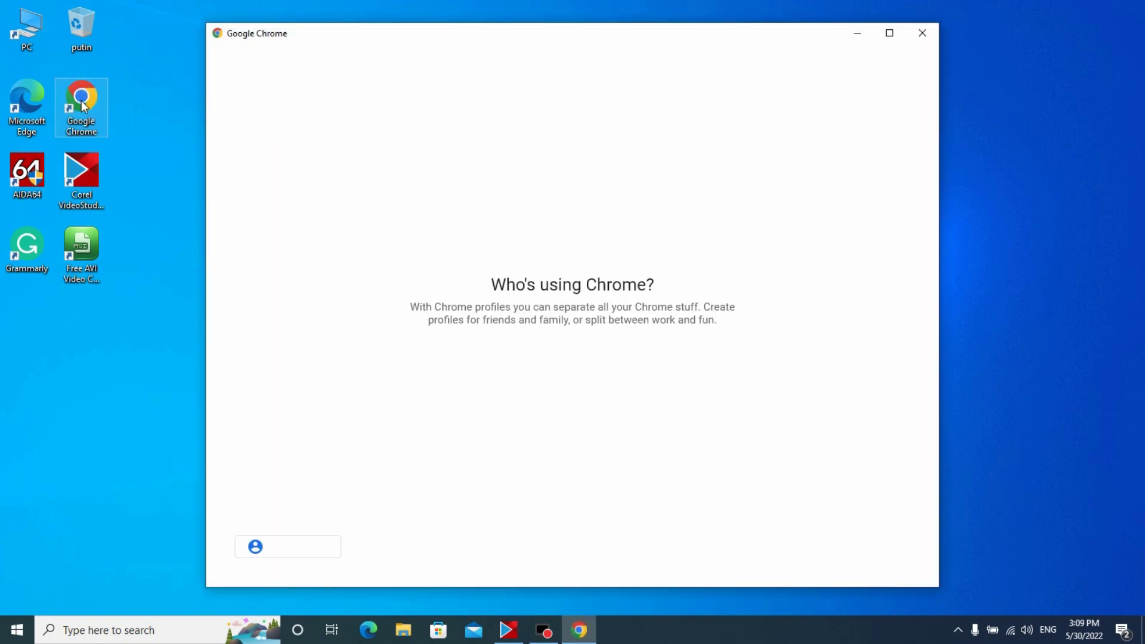
pyautogui.click(583, 386)
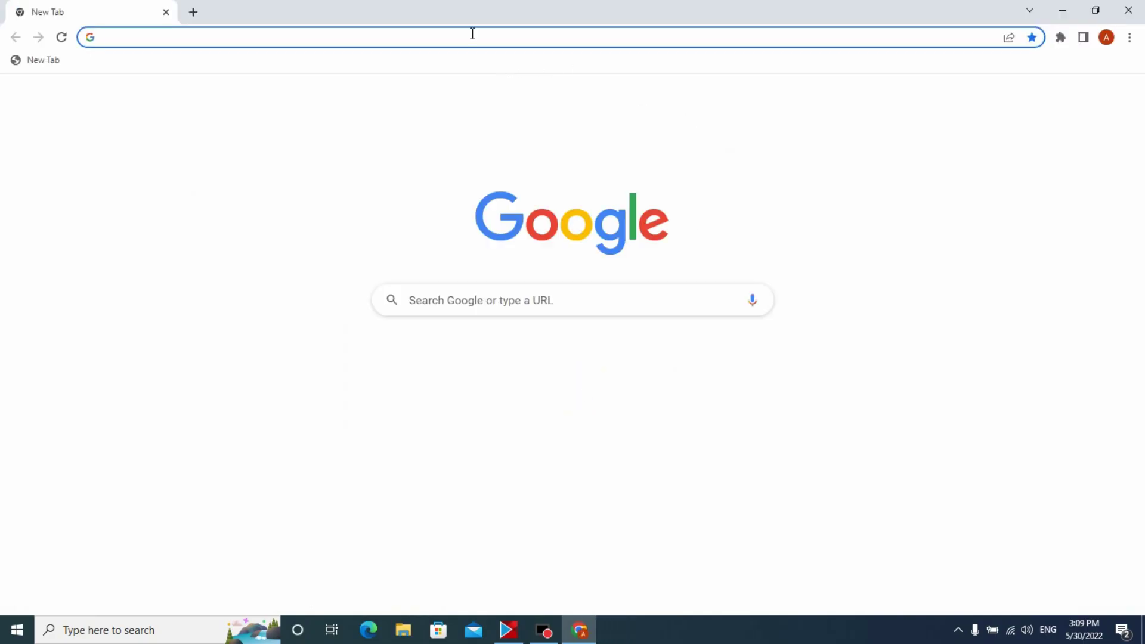
pyautogui.click(452, 36)
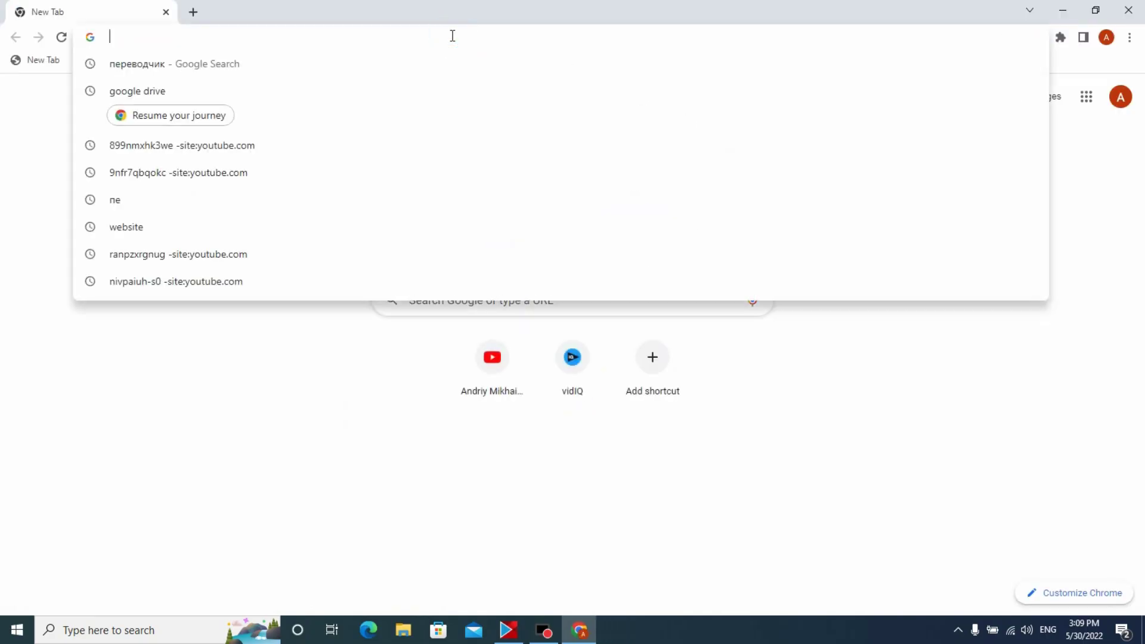
pyautogui.write('inst')
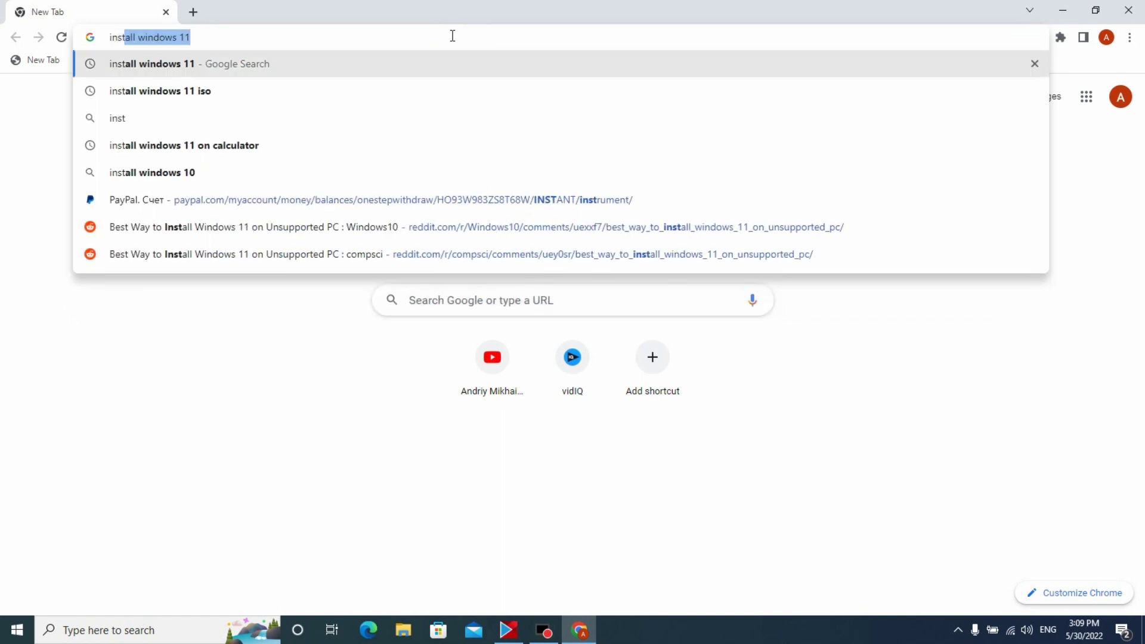
pyautogui.write('all wind')
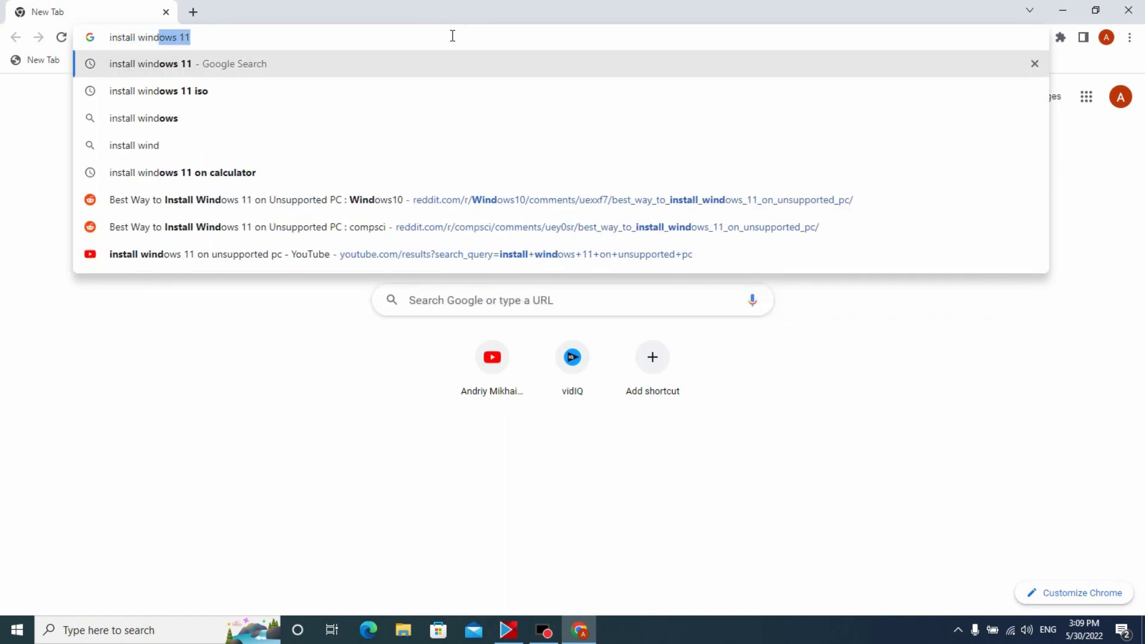
pyautogui.write('ows 11')
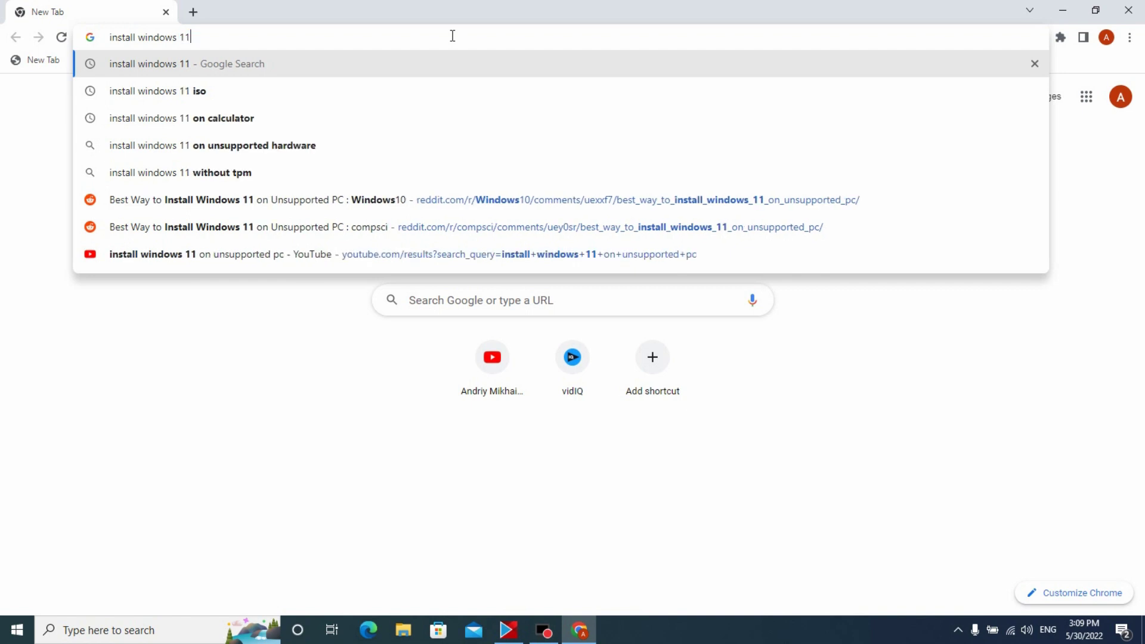
pyautogui.press('Return')
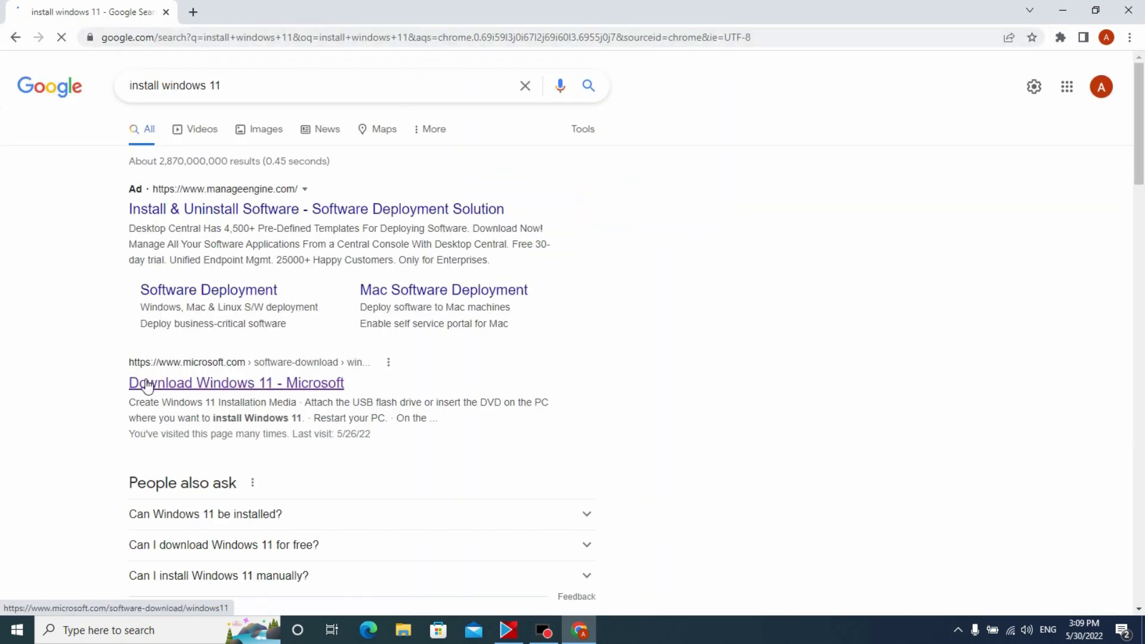
pyautogui.moveTo(126, 383); pyautogui.dragTo(365, 458)
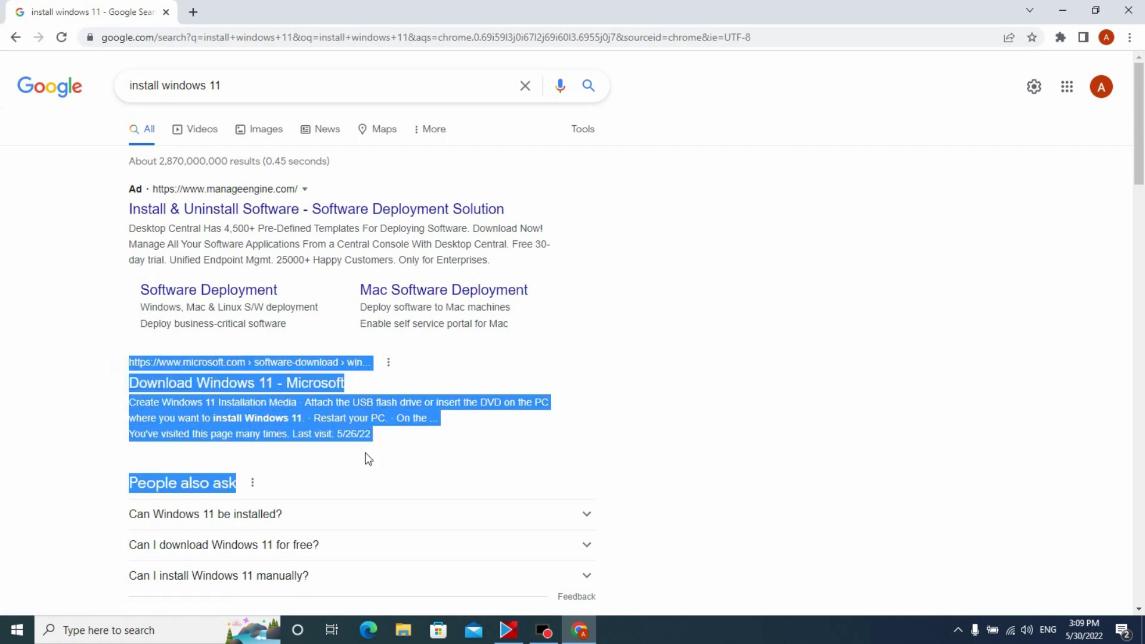
pyautogui.click(93, 347)
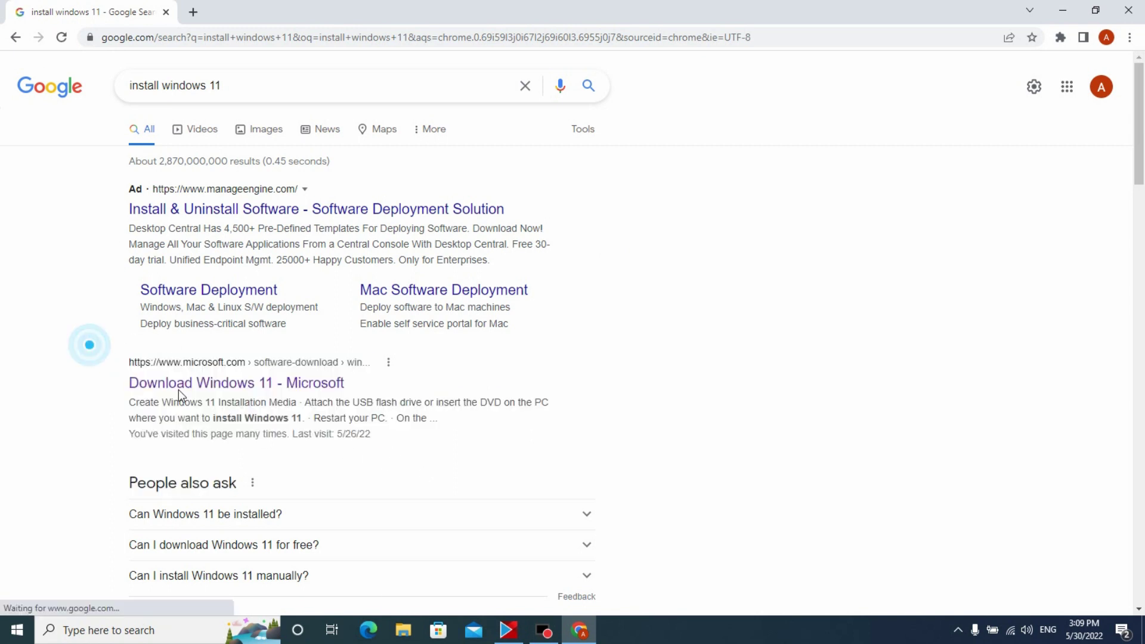
pyautogui.scroll(-1, 247, 416)
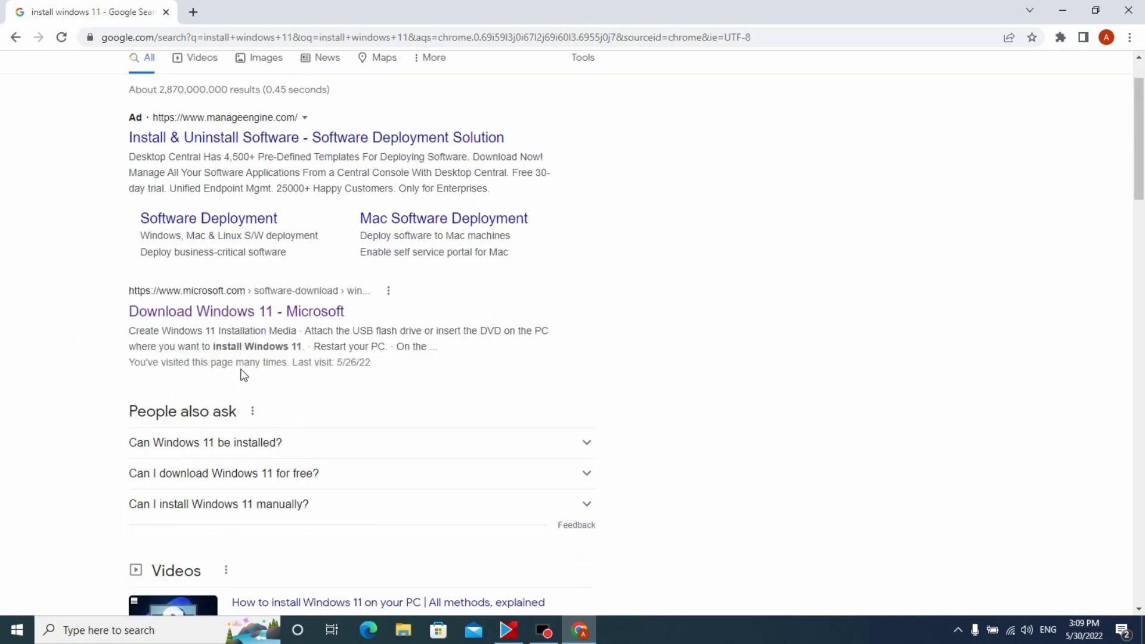
pyautogui.click(230, 315)
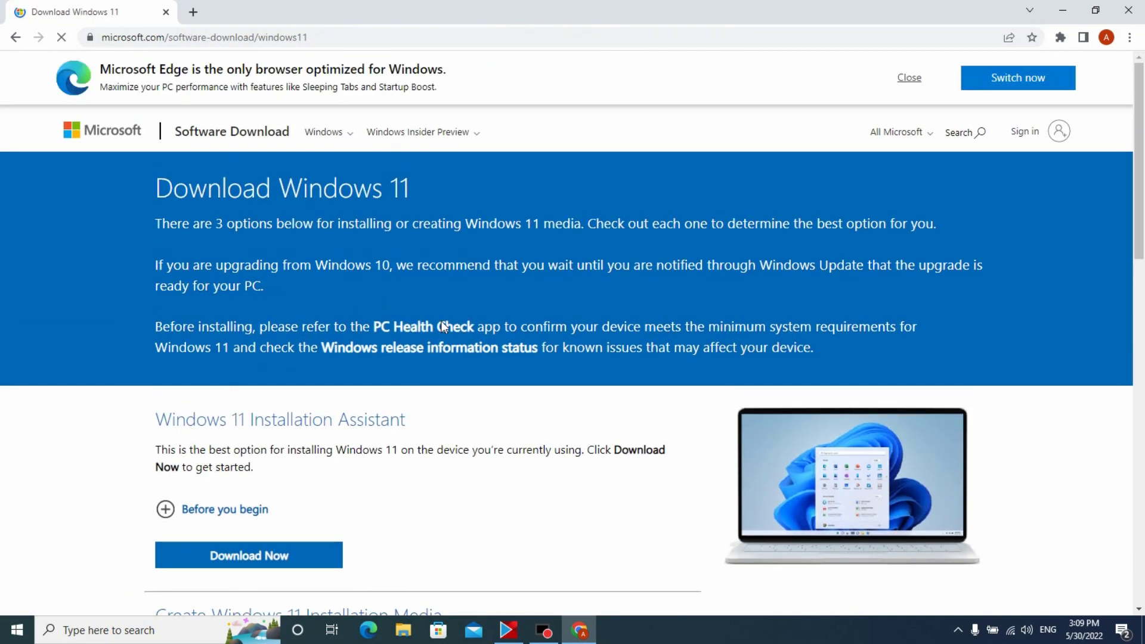
pyautogui.scroll(-1, 442, 324)
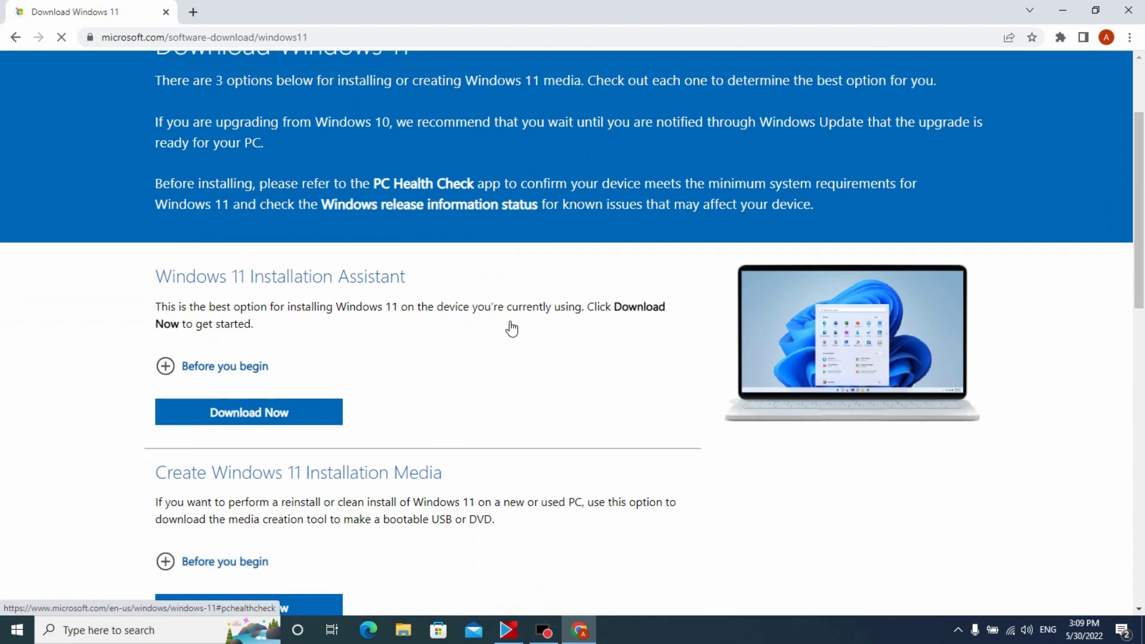
pyautogui.scroll(-1, 512, 329)
pyautogui.scroll(-1, 512, 326)
pyautogui.scroll(-1, 509, 324)
pyautogui.scroll(-1, 509, 325)
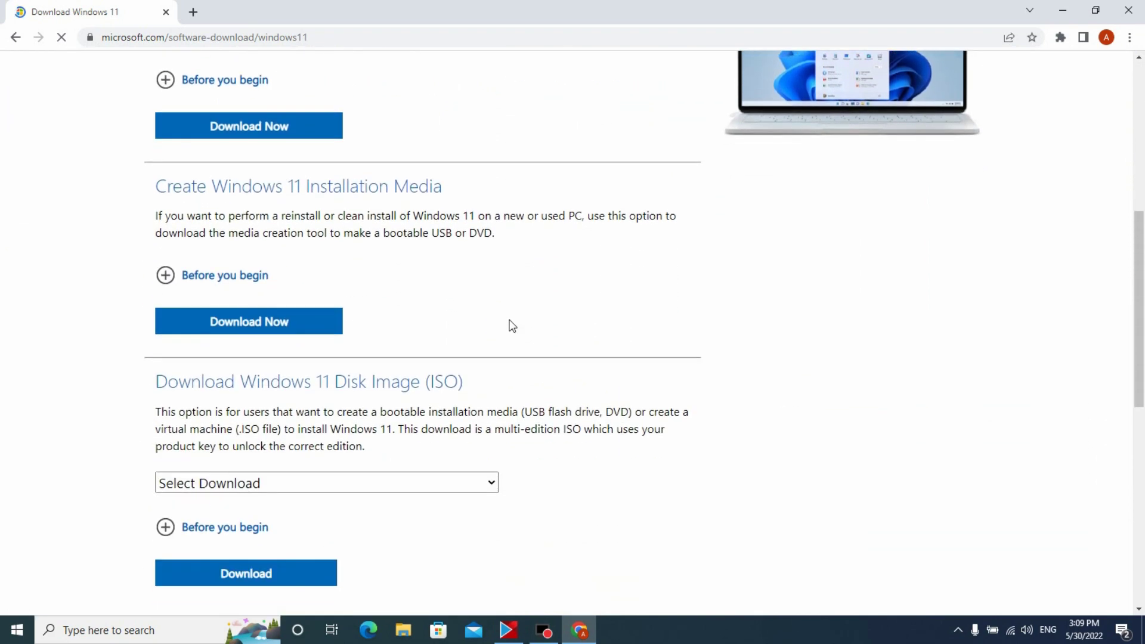
pyautogui.scroll(-1, 421, 327)
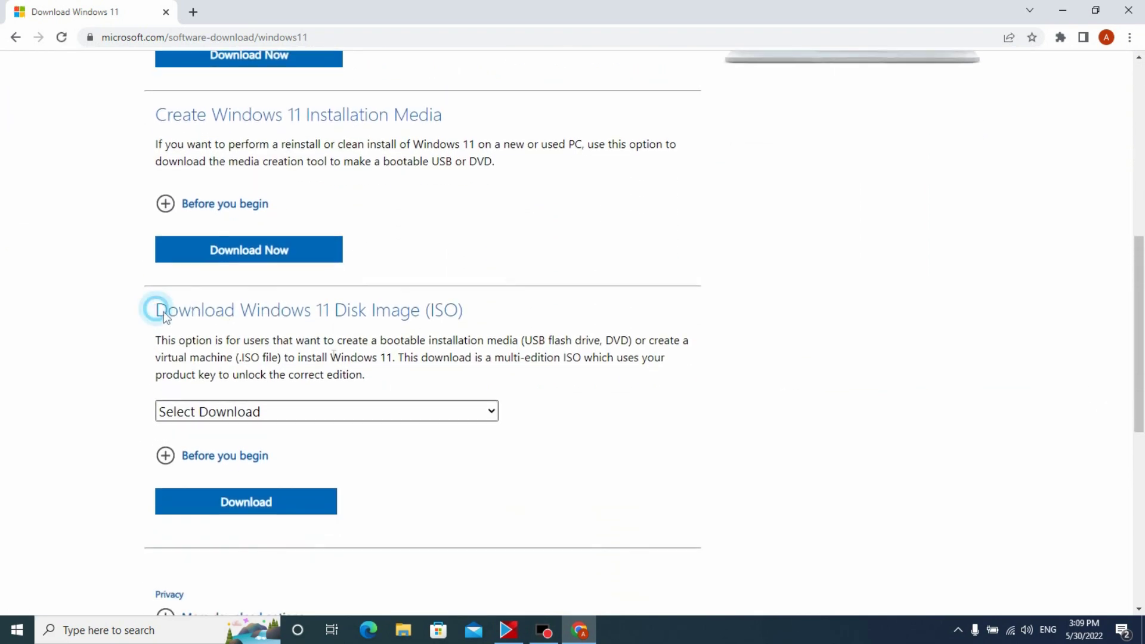
pyautogui.scroll(-1, 269, 322)
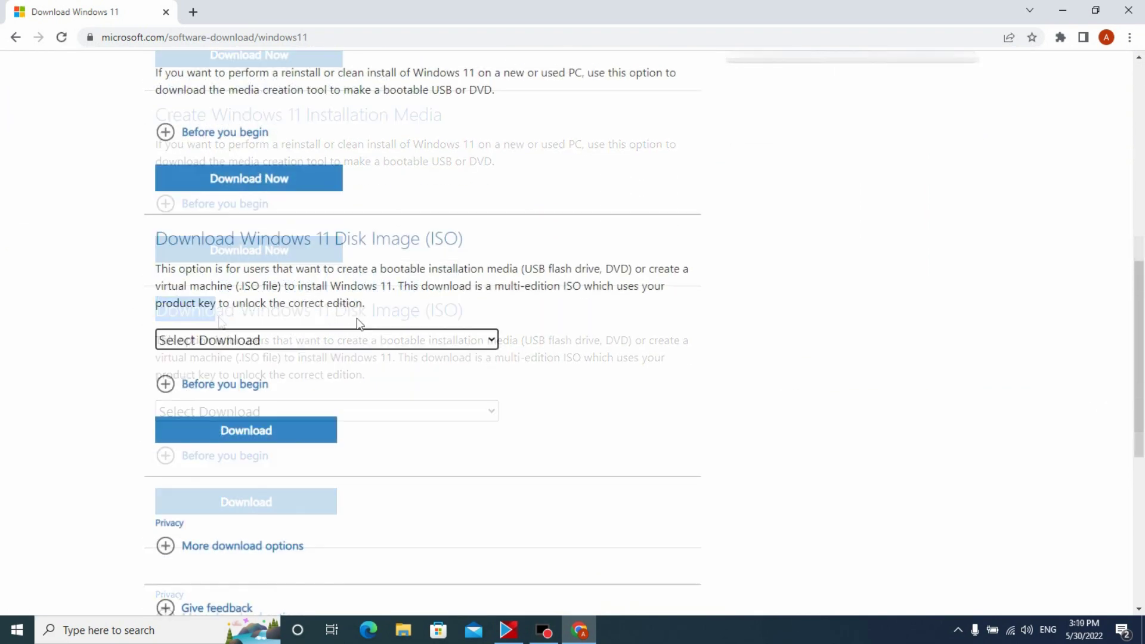
# - Select the Windows 11 multi-edition ISO and request its download
pyautogui.click(493, 341)
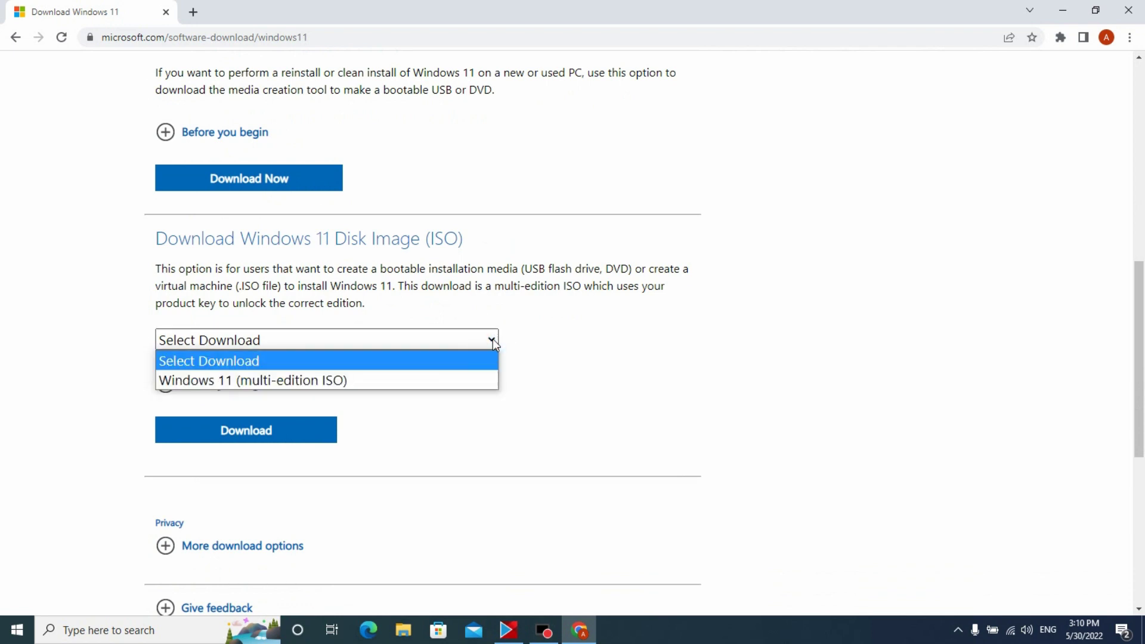
pyautogui.click(462, 380)
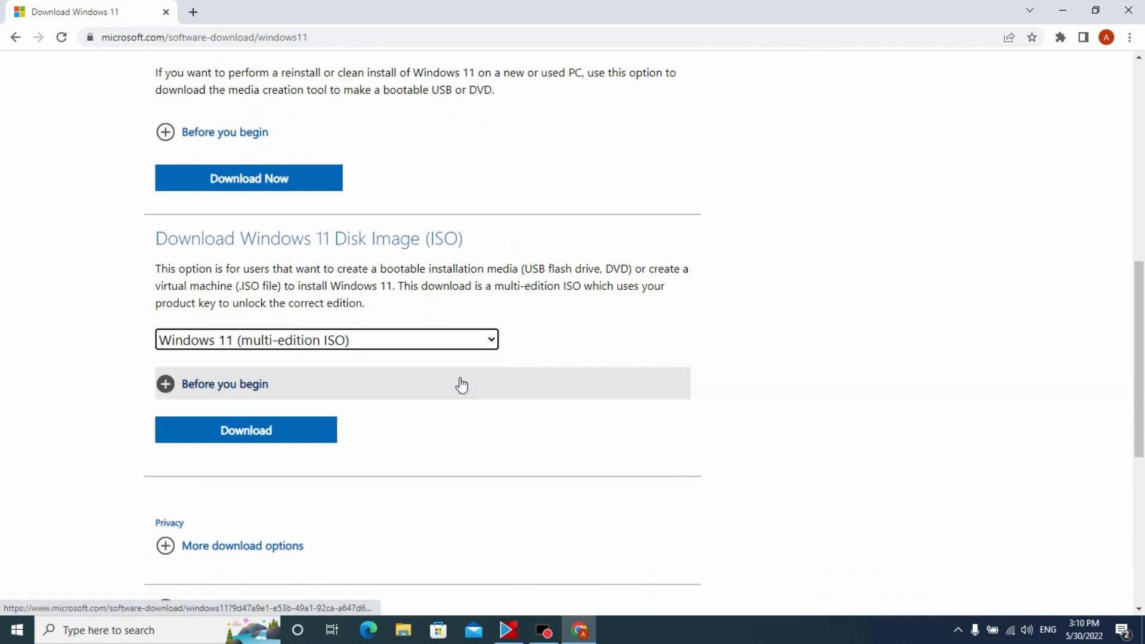
pyautogui.scroll(-1, 462, 386)
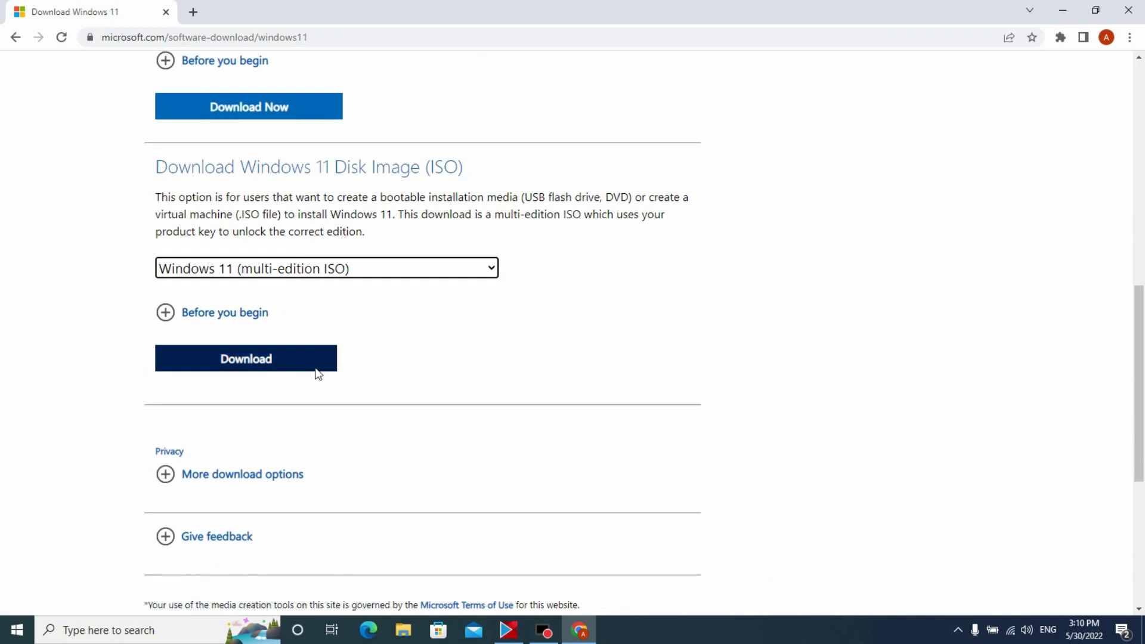
pyautogui.click(247, 361)
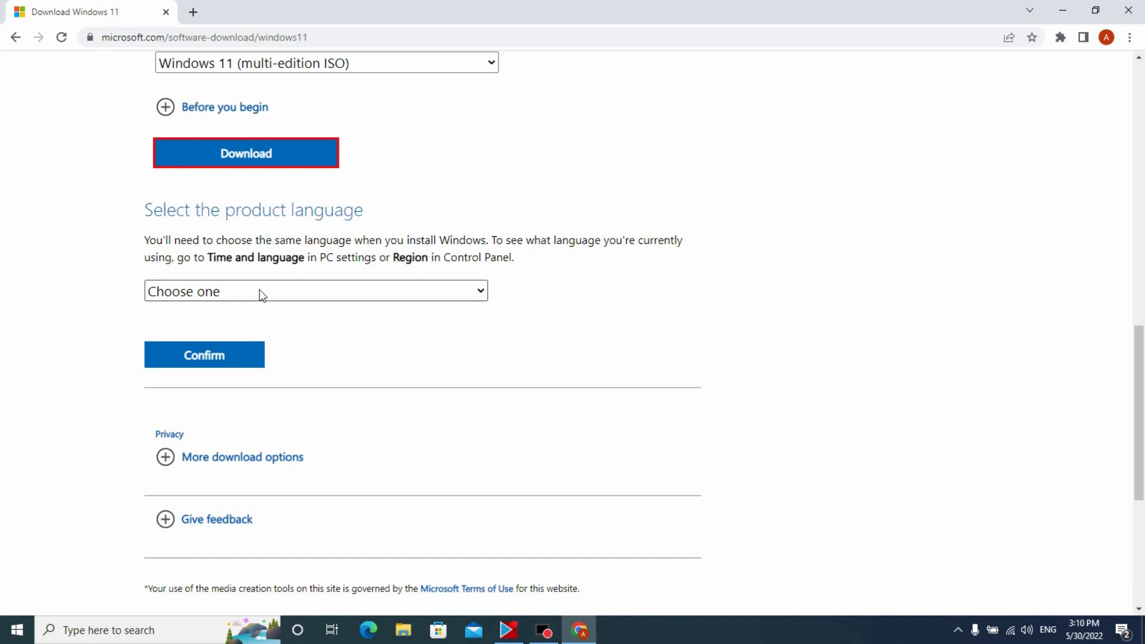
# - Choose English (United States) as the product language and confirm it
pyautogui.click(309, 291)
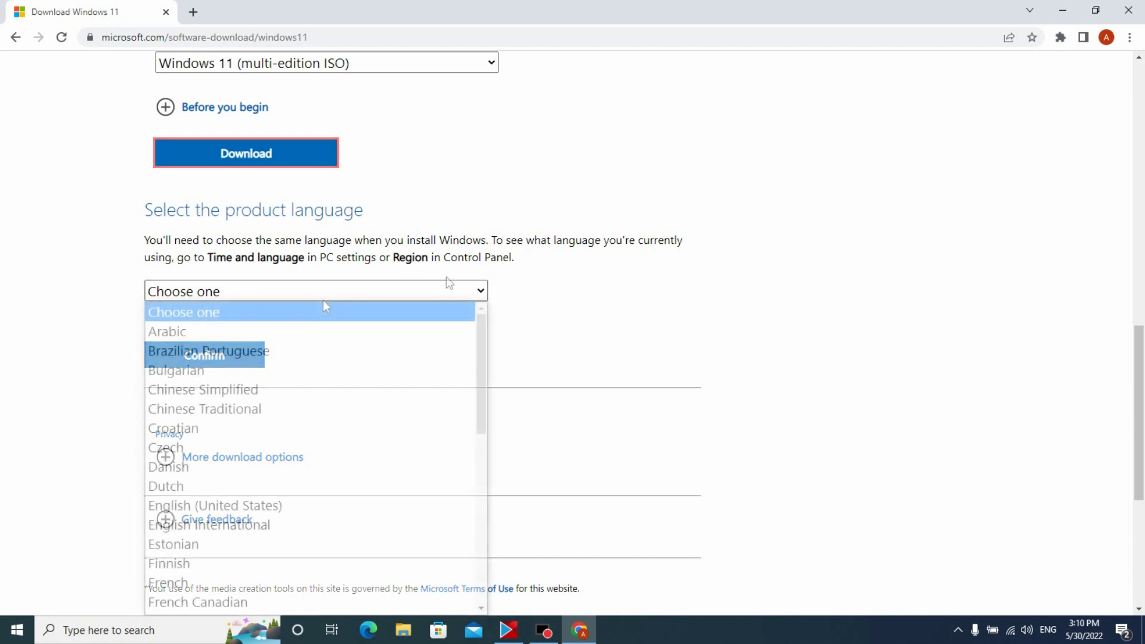
pyautogui.scroll(-2, 322, 320)
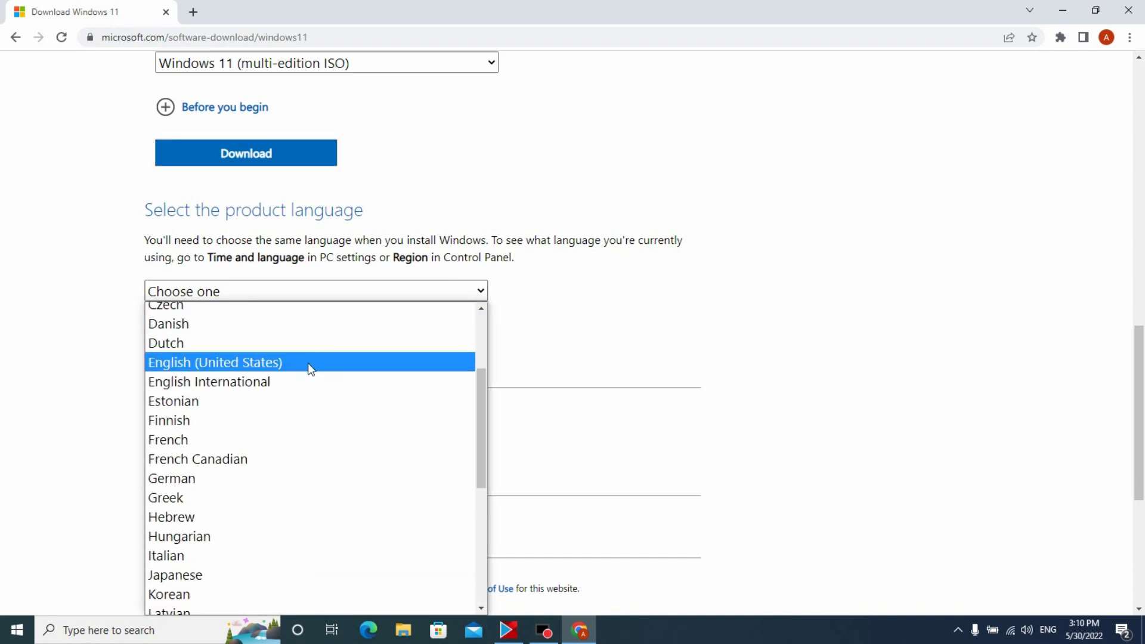
pyautogui.click(286, 361)
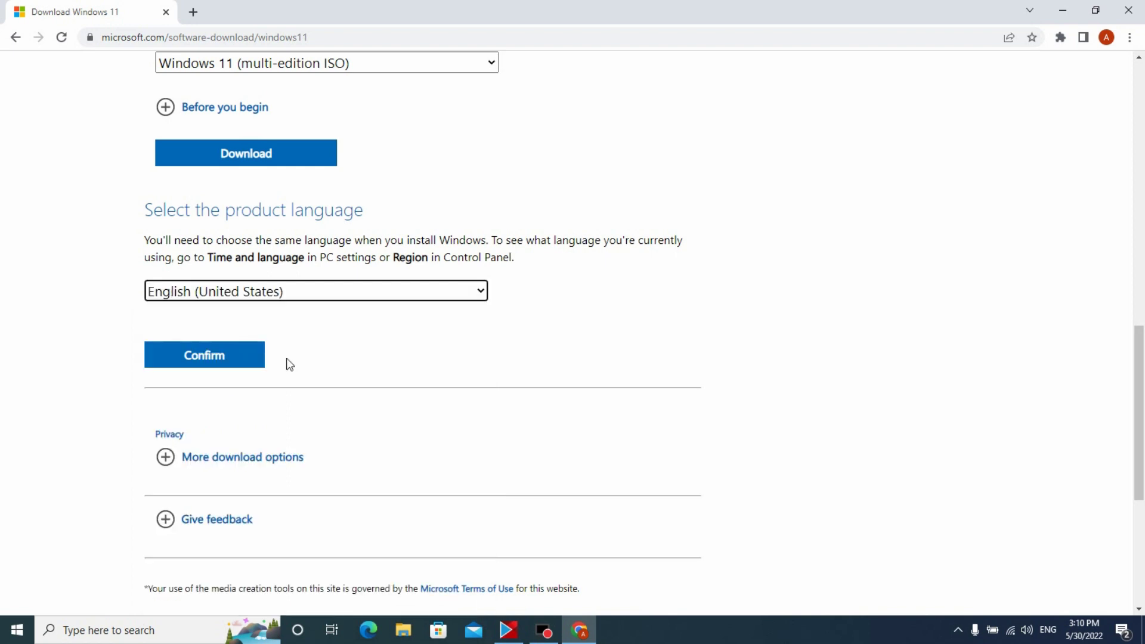
pyautogui.click(212, 358)
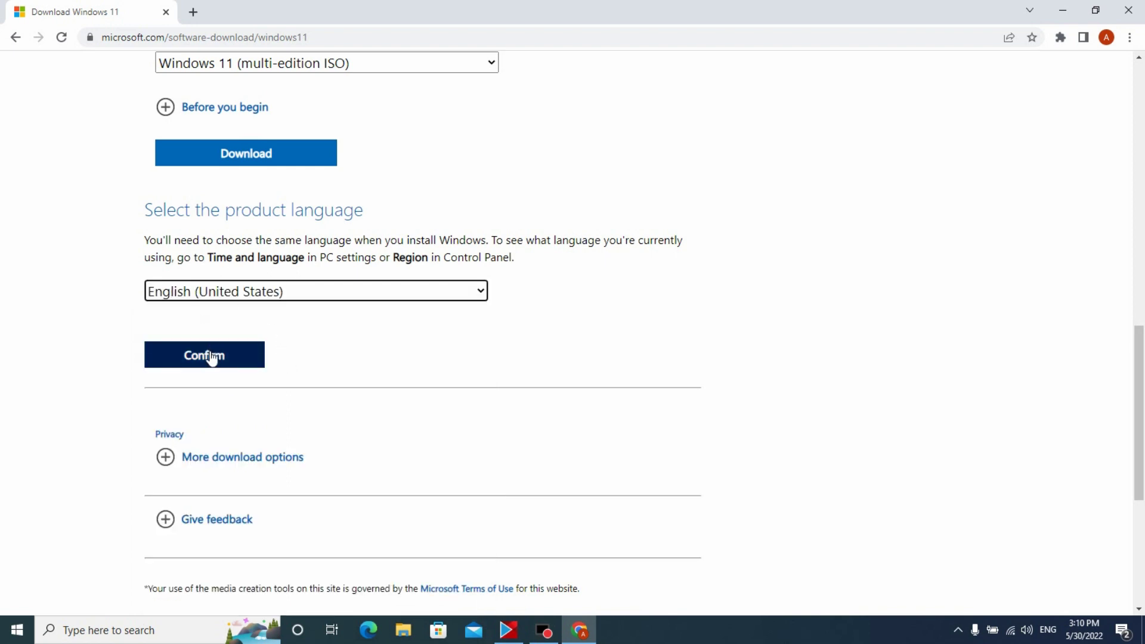
pyautogui.click(201, 362)
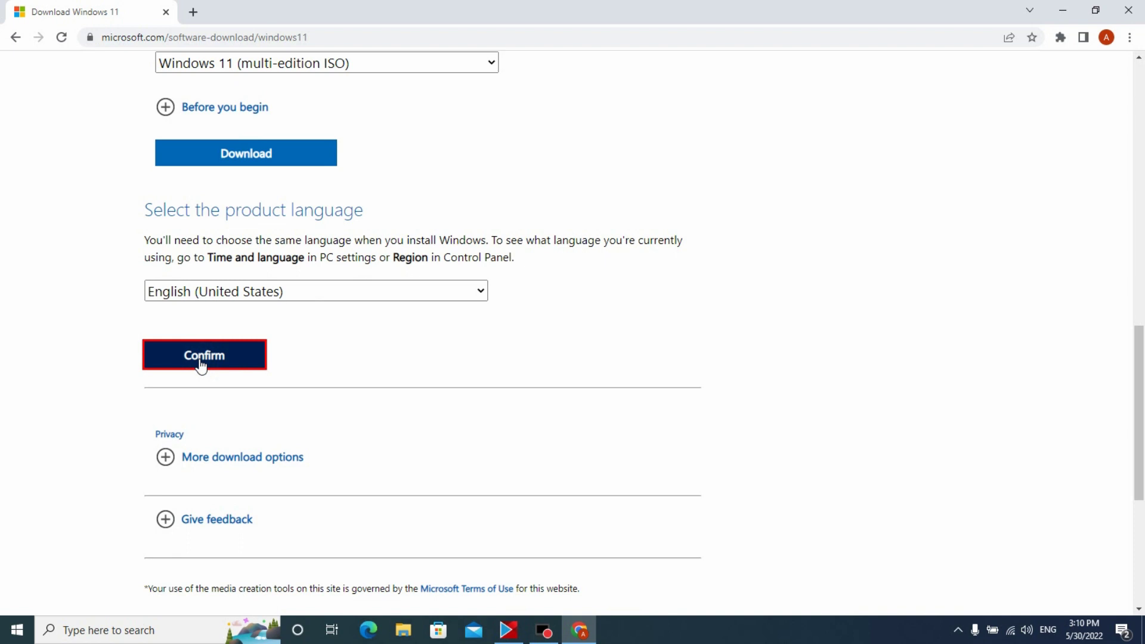
pyautogui.scroll(3, 202, 359)
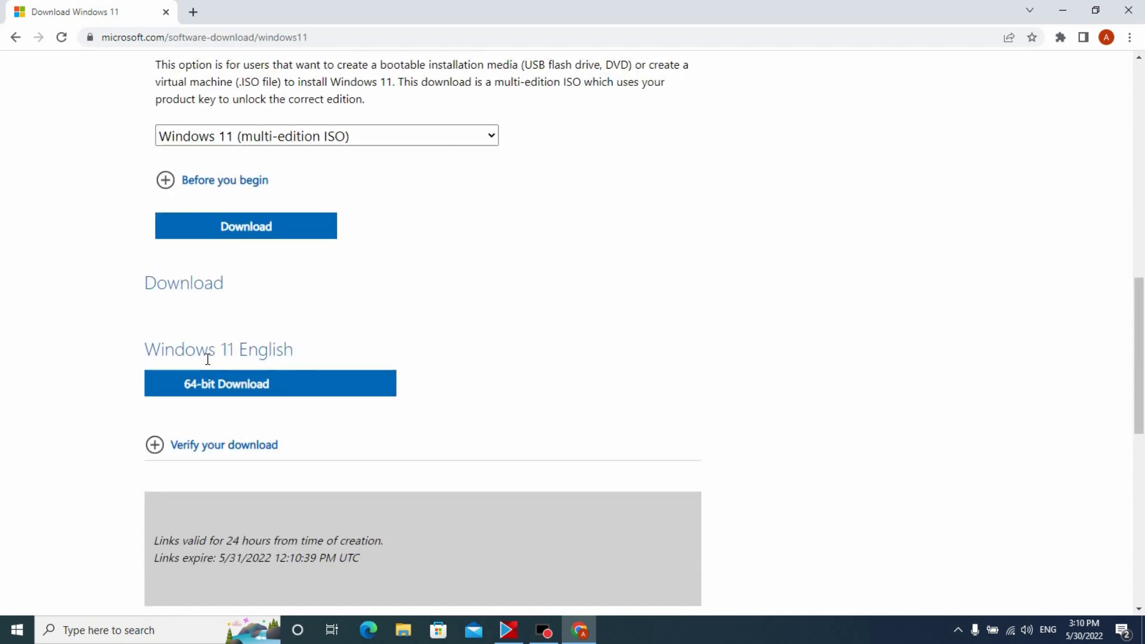
pyautogui.scroll(-1, 180, 337)
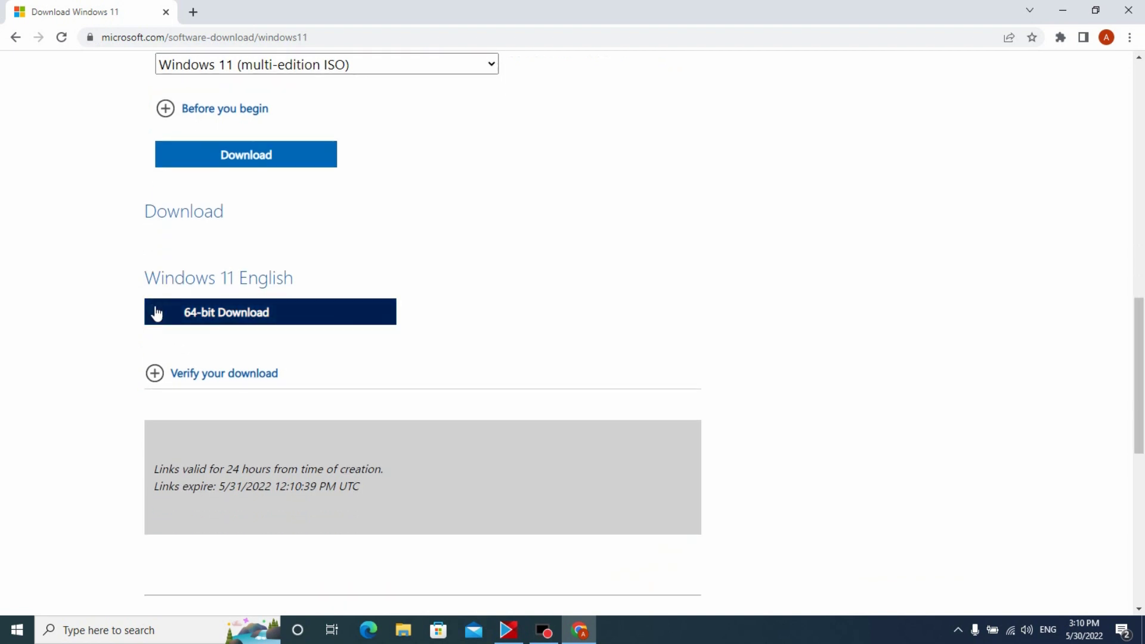
pyautogui.moveTo(144, 279); pyautogui.dragTo(179, 279)
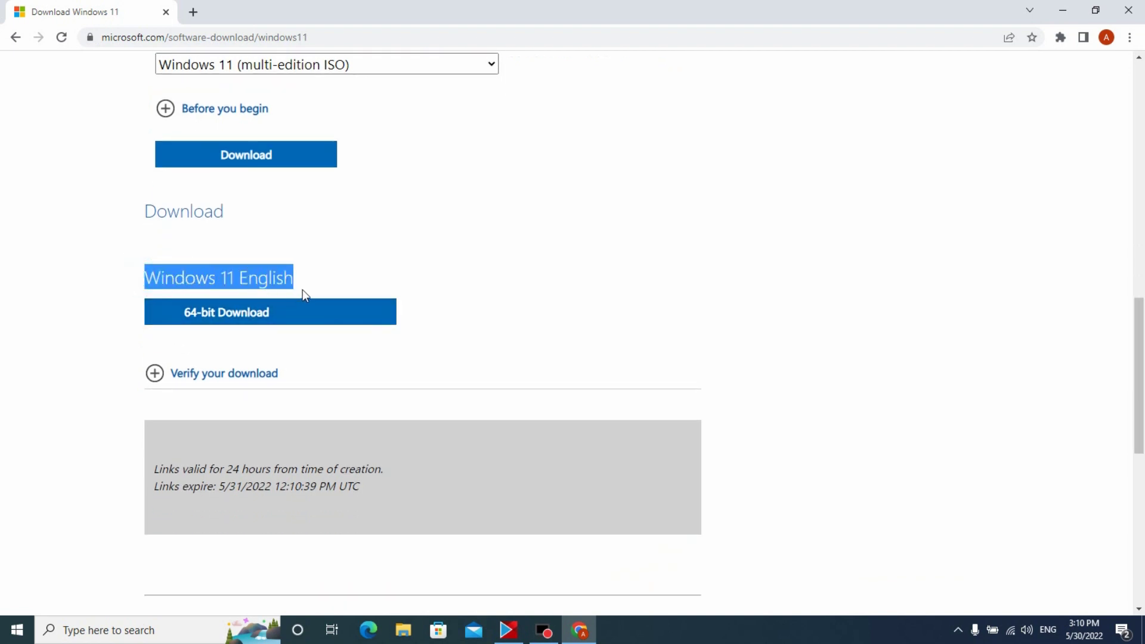
# - Start downloading the 64-bit Windows 11 English ISO (5.18 GB)
pyautogui.click(508, 313)
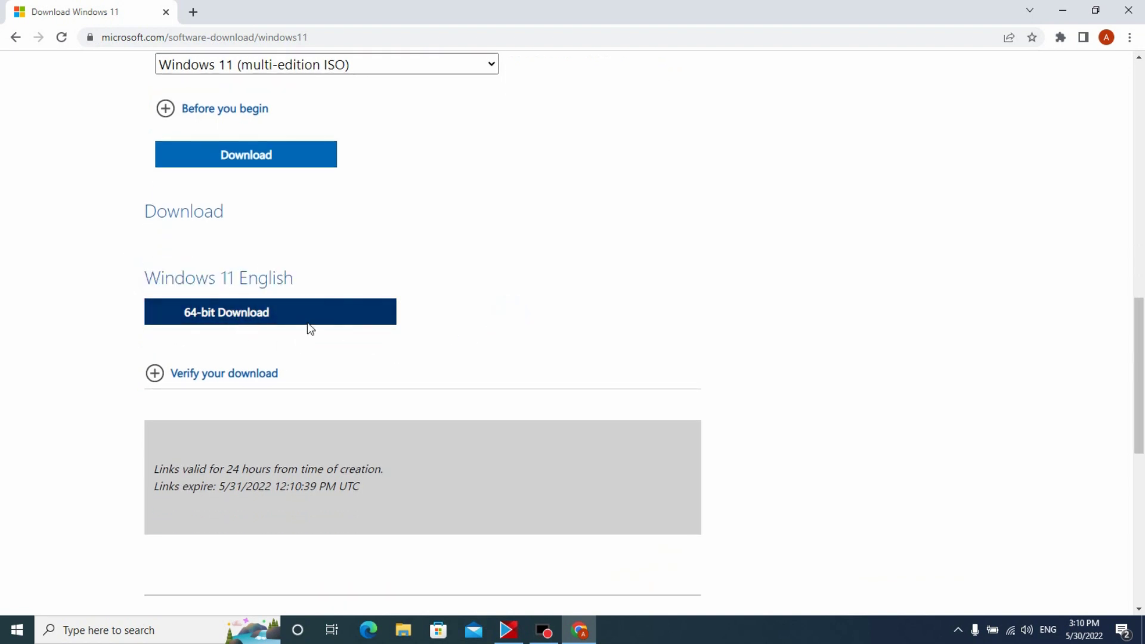
pyautogui.click(263, 317)
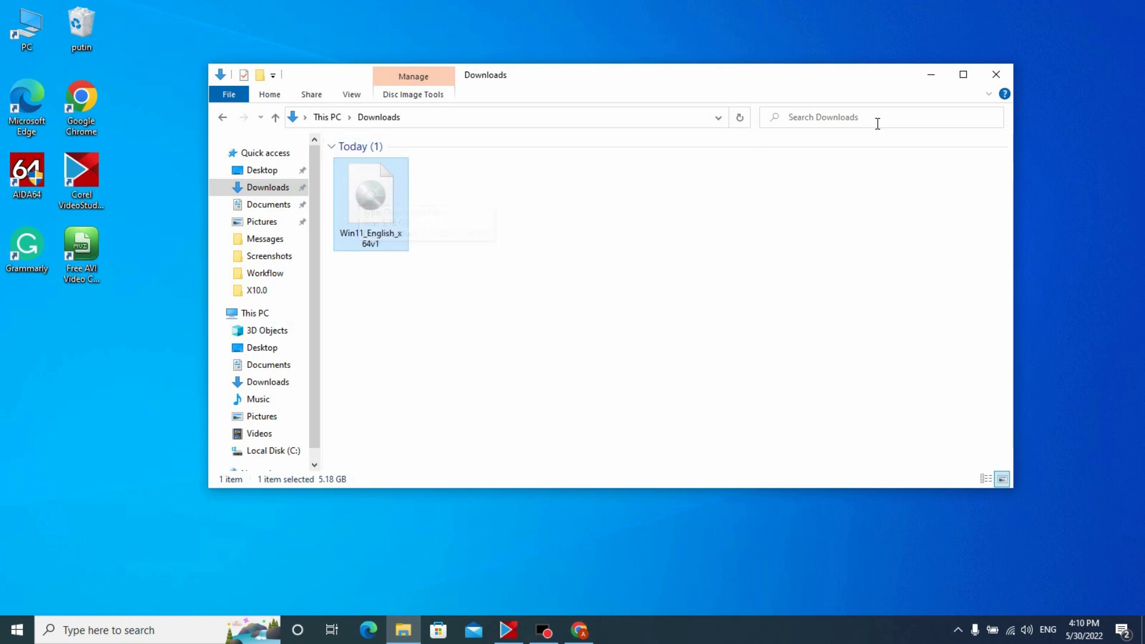
# - Minimize the Downloads folder and open the Windows 11 note on the desktop
pyautogui.click(930, 79)
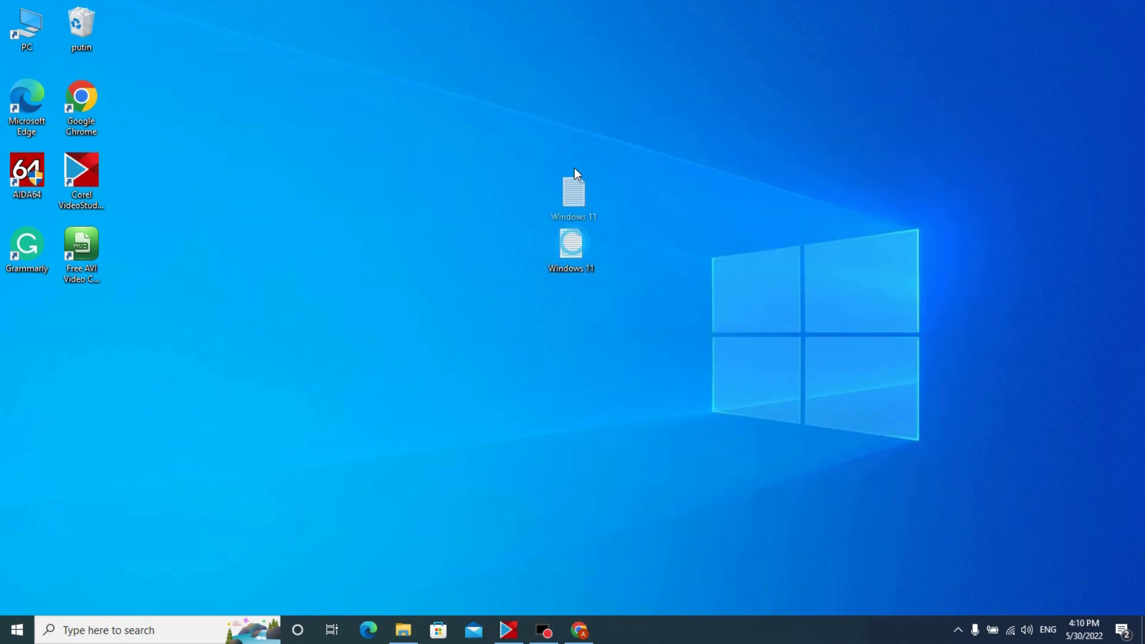
pyautogui.moveTo(571, 240); pyautogui.dragTo(578, 125)
pyautogui.doubleClick(574, 102)
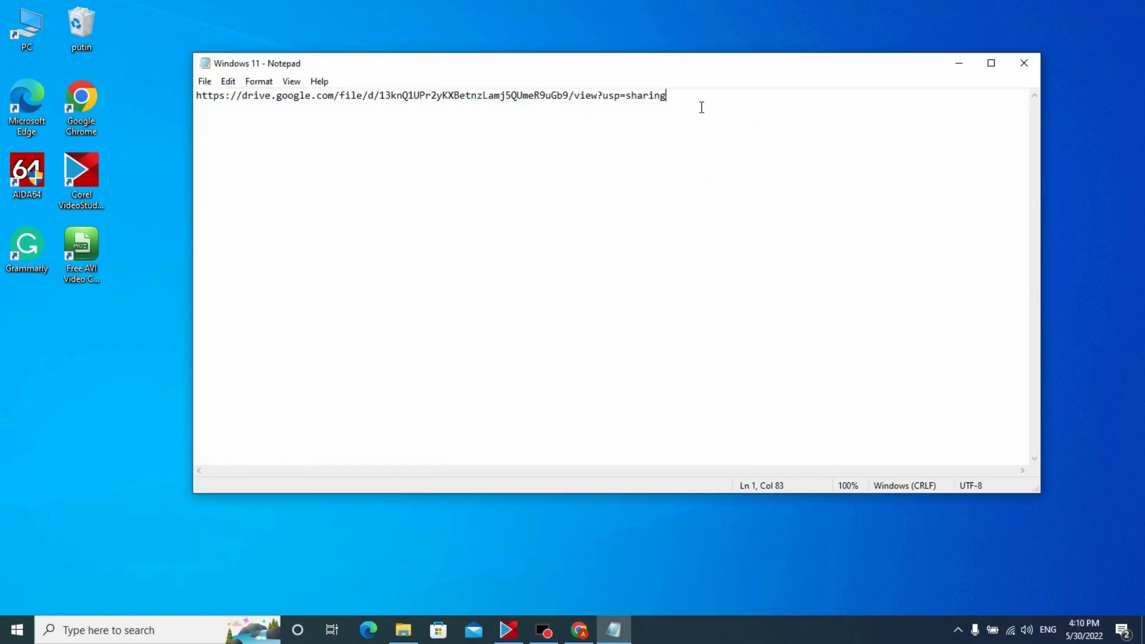
# - Copy the Google Drive link from the note and start a new Chrome tab
pyautogui.moveTo(705, 109); pyautogui.dragTo(215, 57)
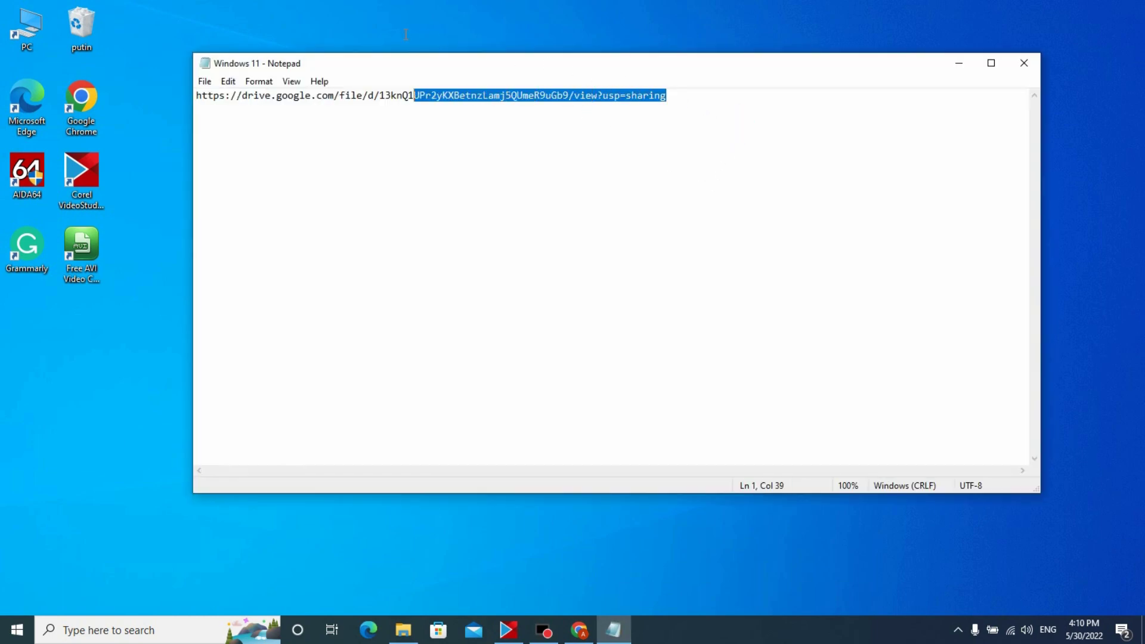
pyautogui.rightClick(268, 96)
pyautogui.click(323, 145)
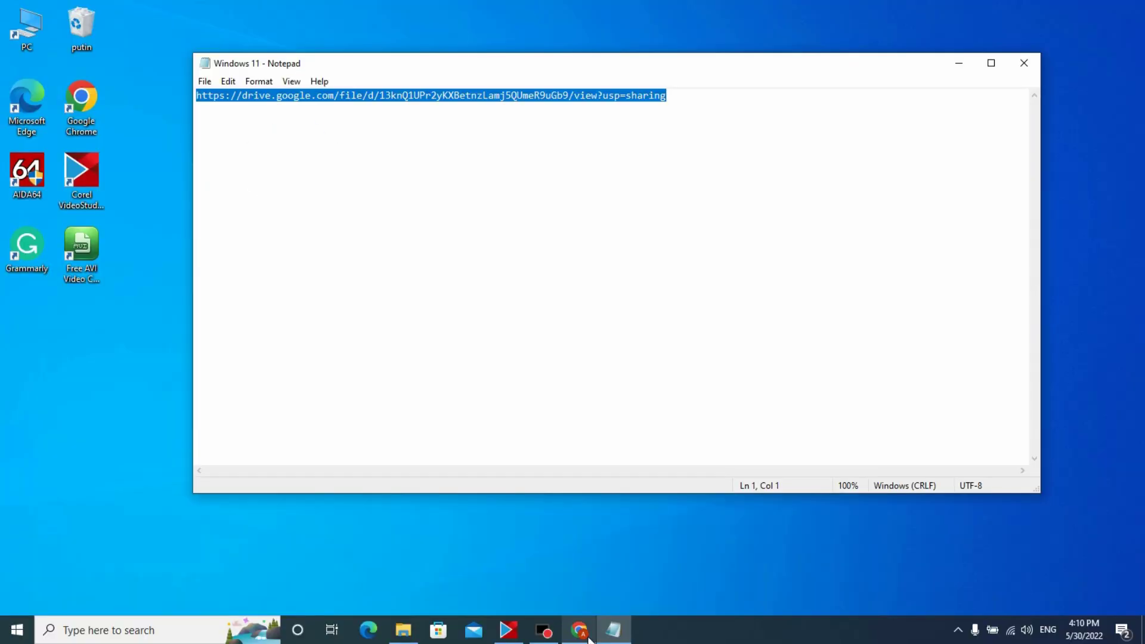
pyautogui.click(581, 630)
# - Open the pasted Google Drive link to Windows 11.txt and select all its script text
pyautogui.click(167, 34)
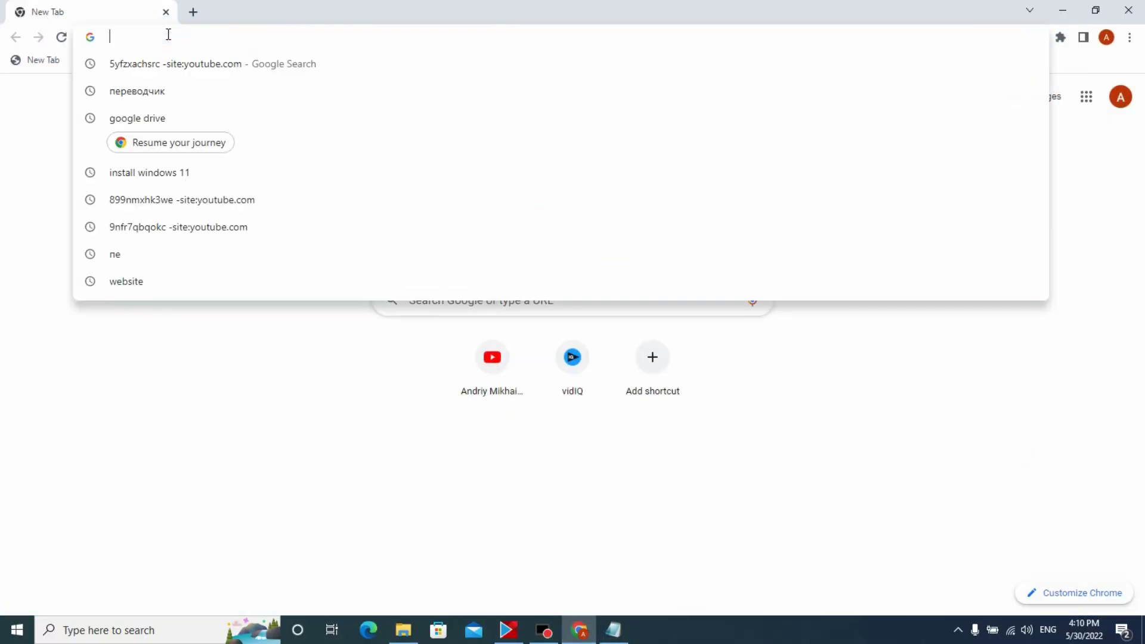
pyautogui.hotkey('ctrl', 'v')
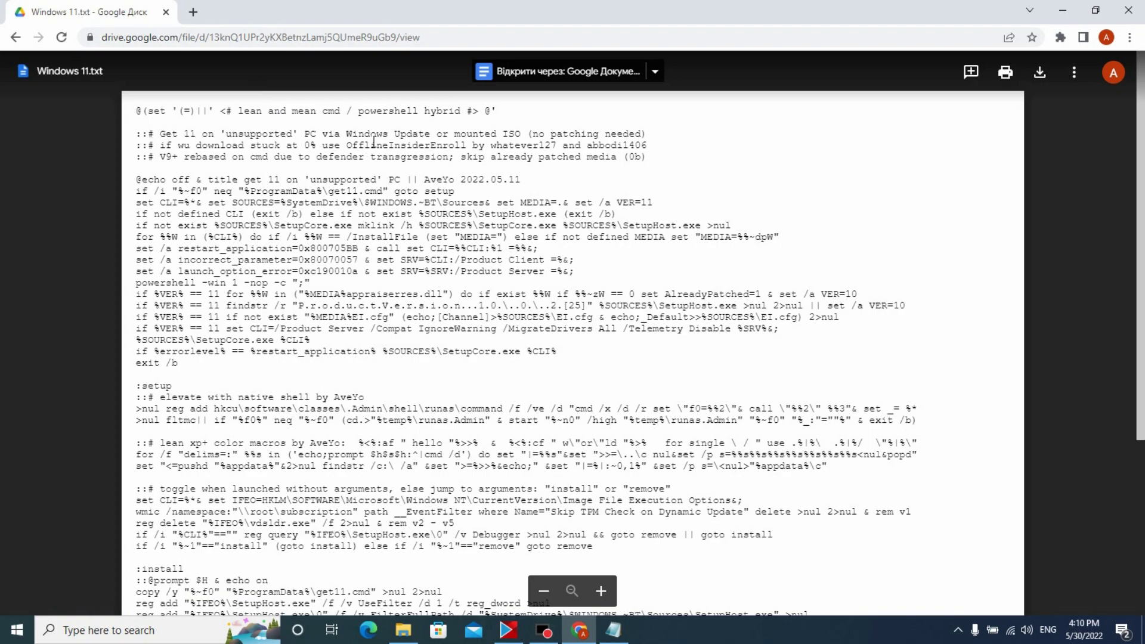
pyautogui.scroll(-3, 375, 143)
pyautogui.scroll(4, 487, 294)
pyautogui.scroll(-2, 462, 184)
pyautogui.scroll(-4, 500, 226)
pyautogui.scroll(1, 501, 226)
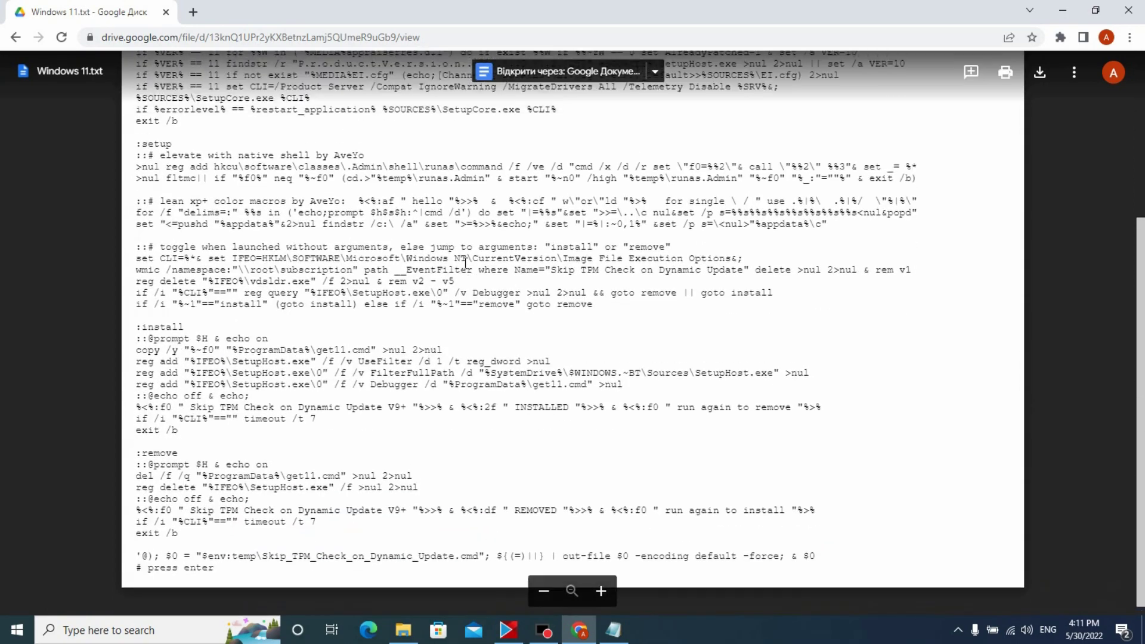
pyautogui.scroll(5, 444, 265)
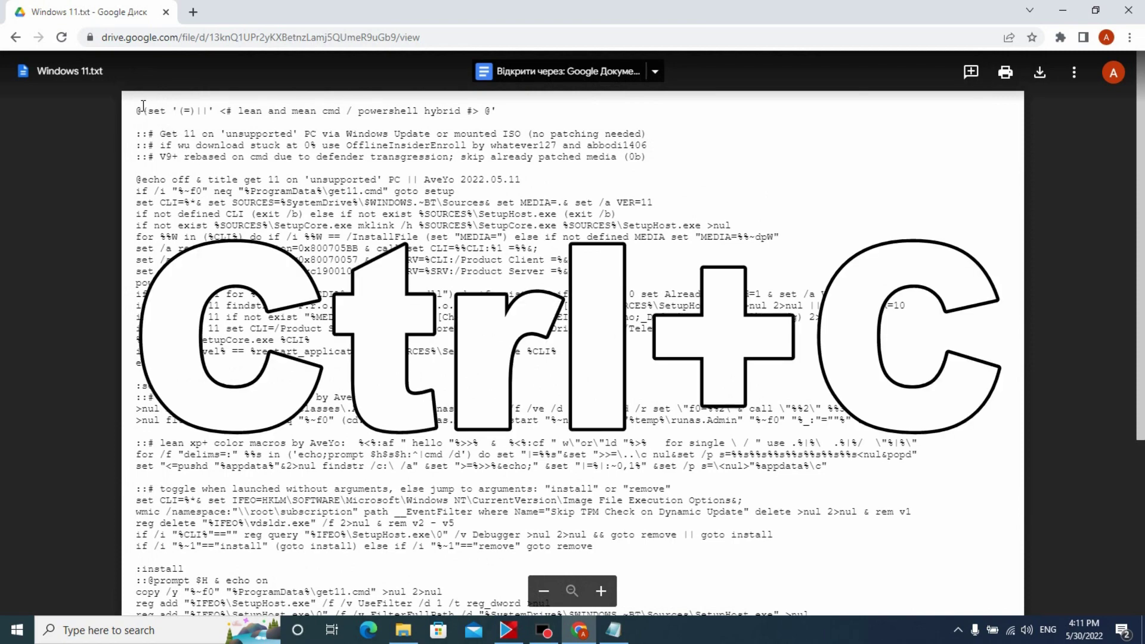
pyautogui.moveTo(162, 115); pyautogui.dragTo(892, 571)
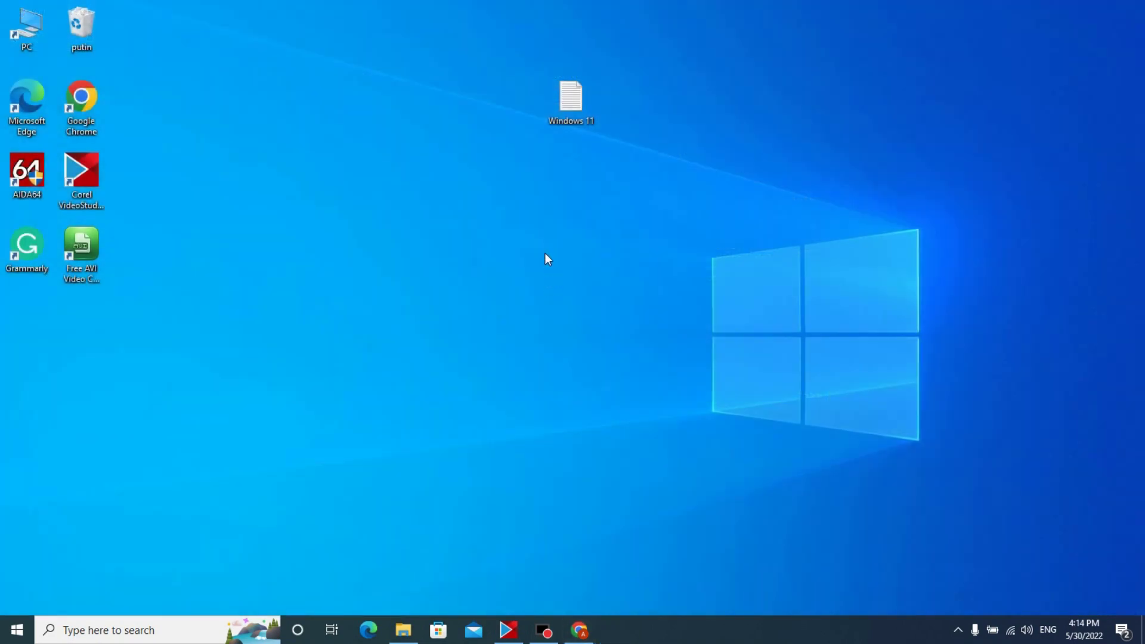
# - Create a new text document on the desktop, keeping its default name
pyautogui.rightClick(565, 244)
pyautogui.moveTo(430, 347)
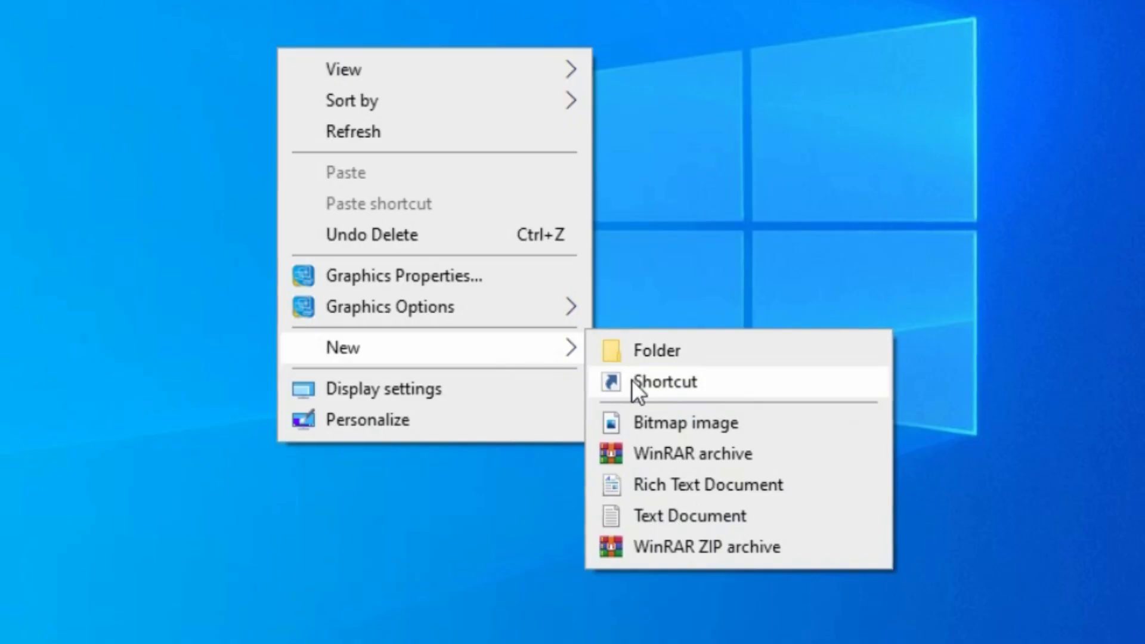
pyautogui.click(656, 517)
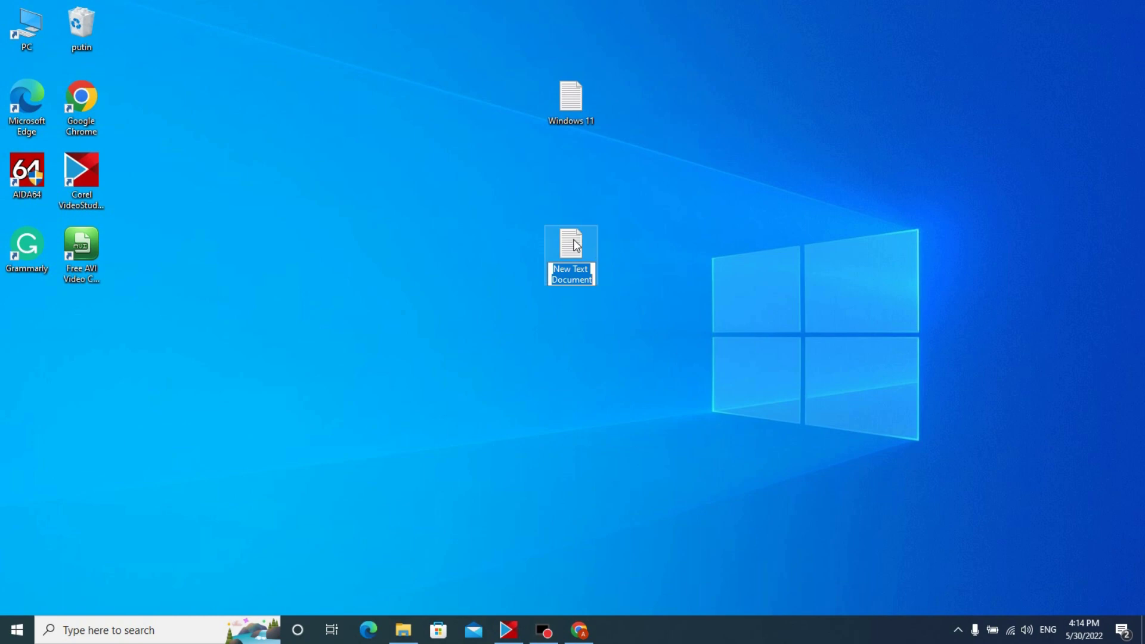
pyautogui.press('Return')
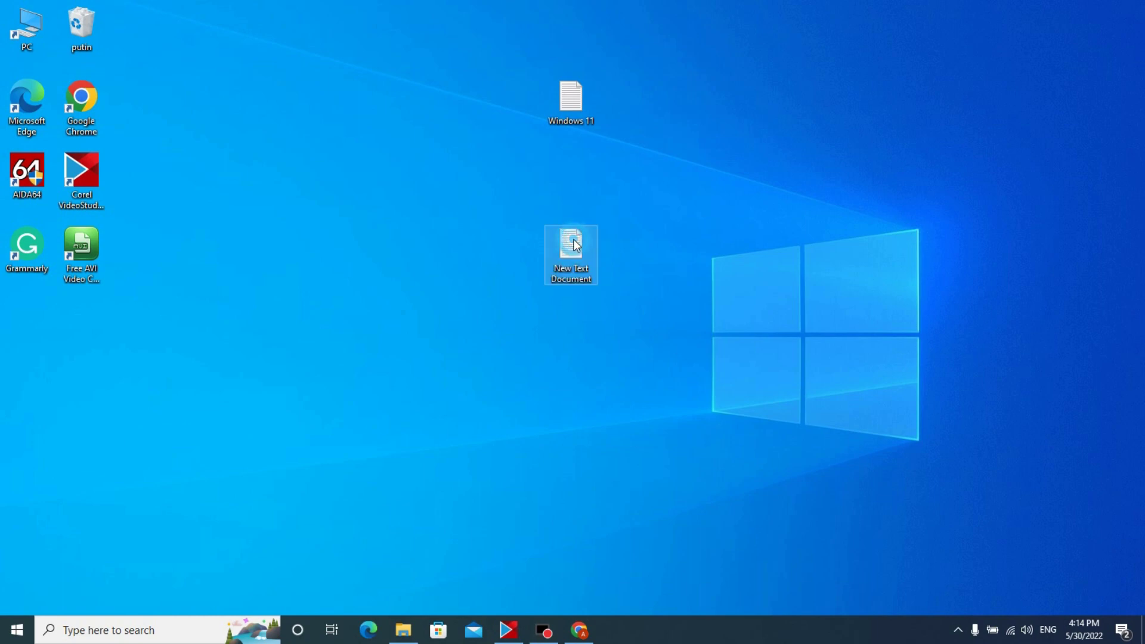
# - Open the new text document and paste the bypass script into it
pyautogui.doubleClick(573, 244)
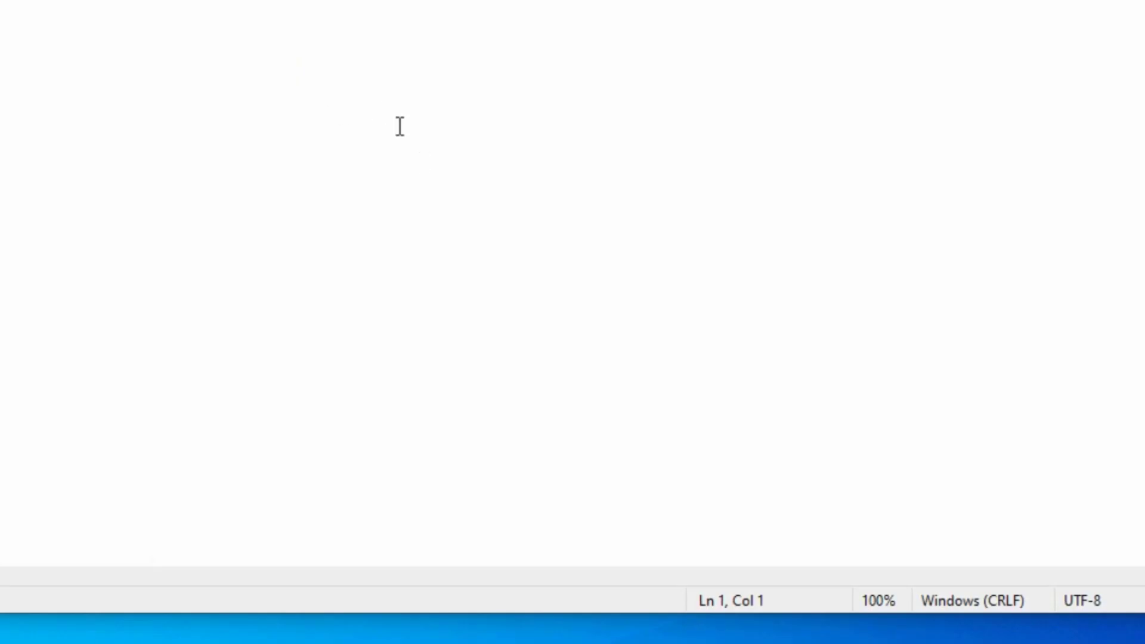
pyautogui.rightClick(571, 227)
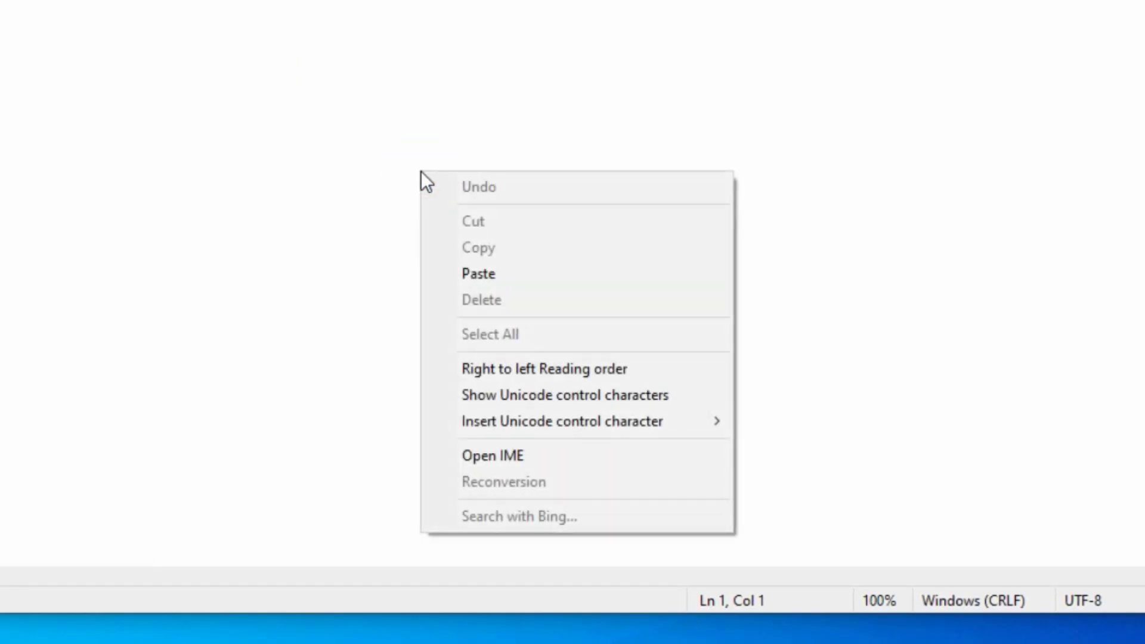
pyautogui.click(504, 275)
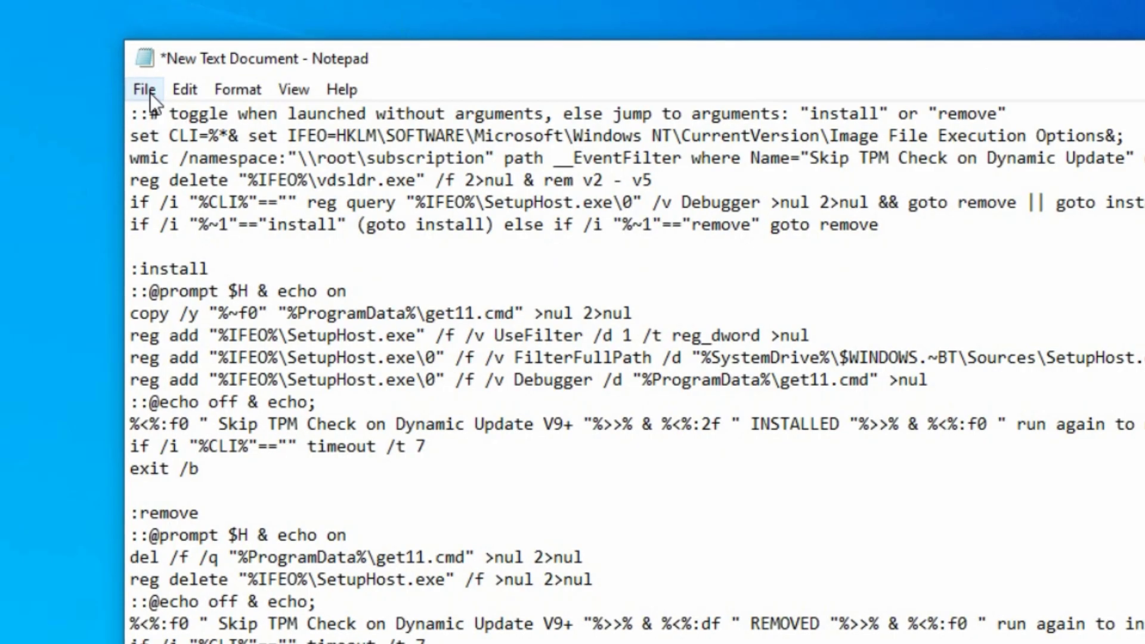
# - Start Save As with type All Files and file name Windows11.cmd
pyautogui.click(206, 82)
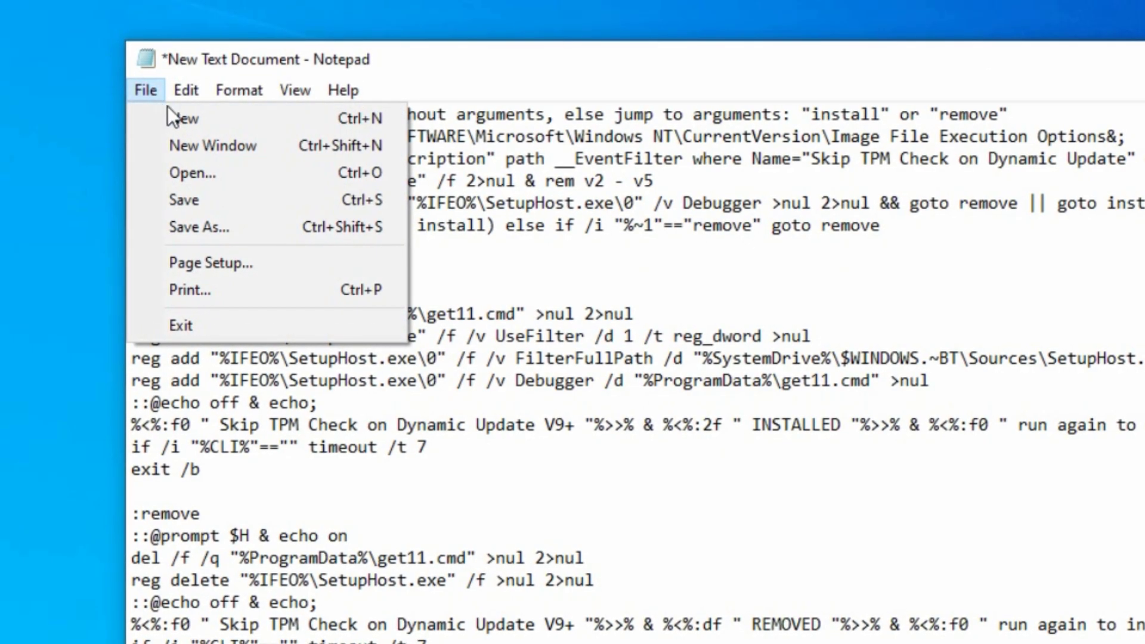
pyautogui.click(262, 231)
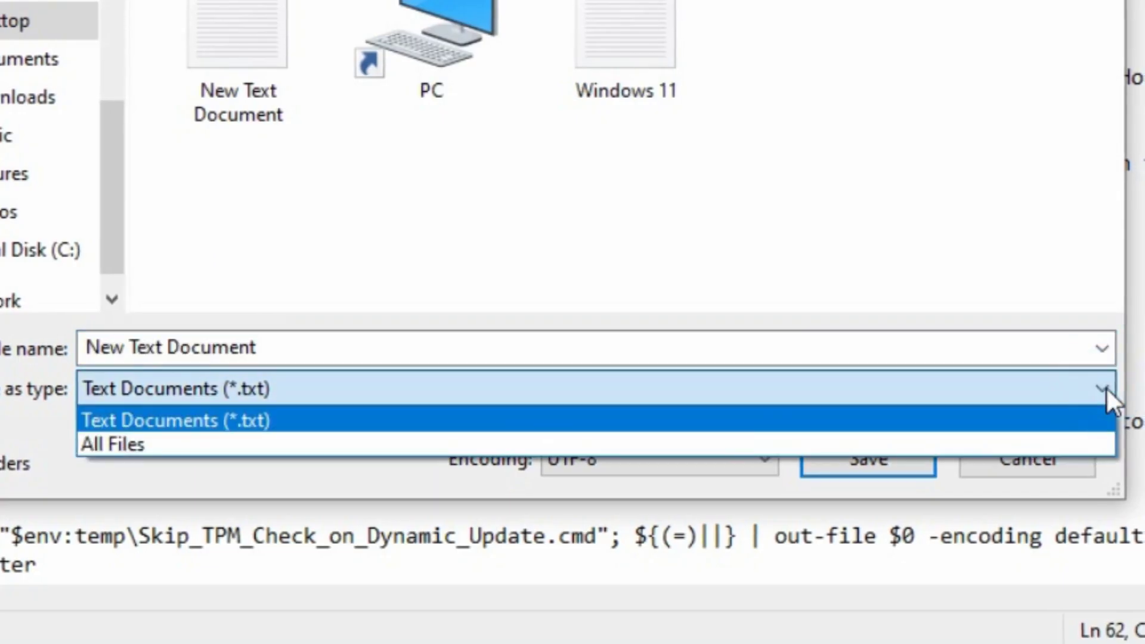
pyautogui.click(1067, 447)
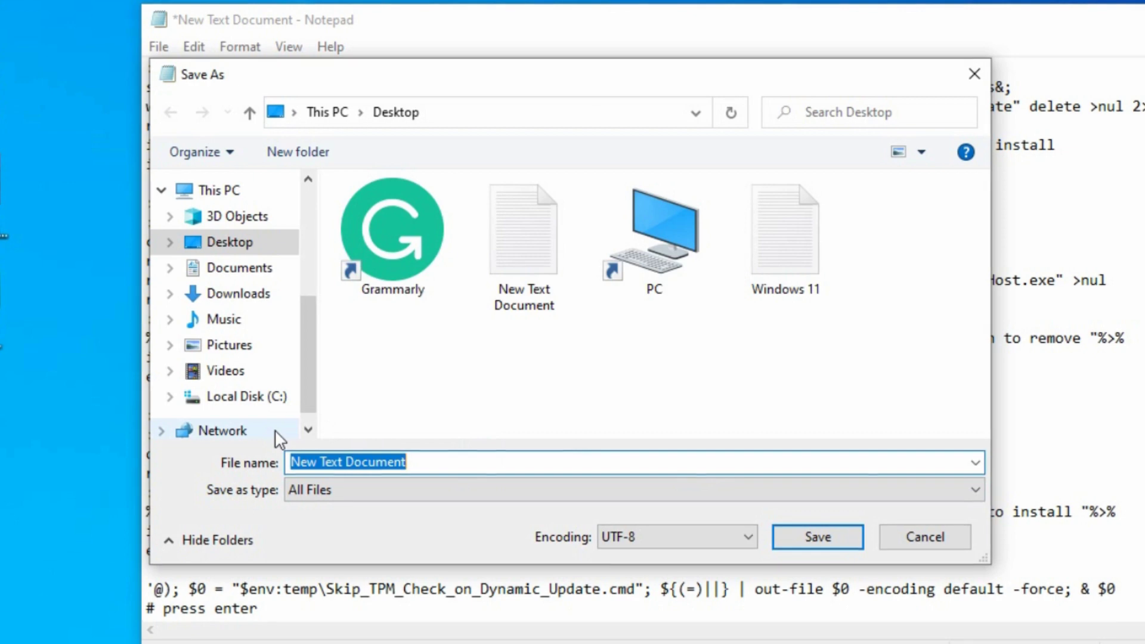
pyautogui.write('W')
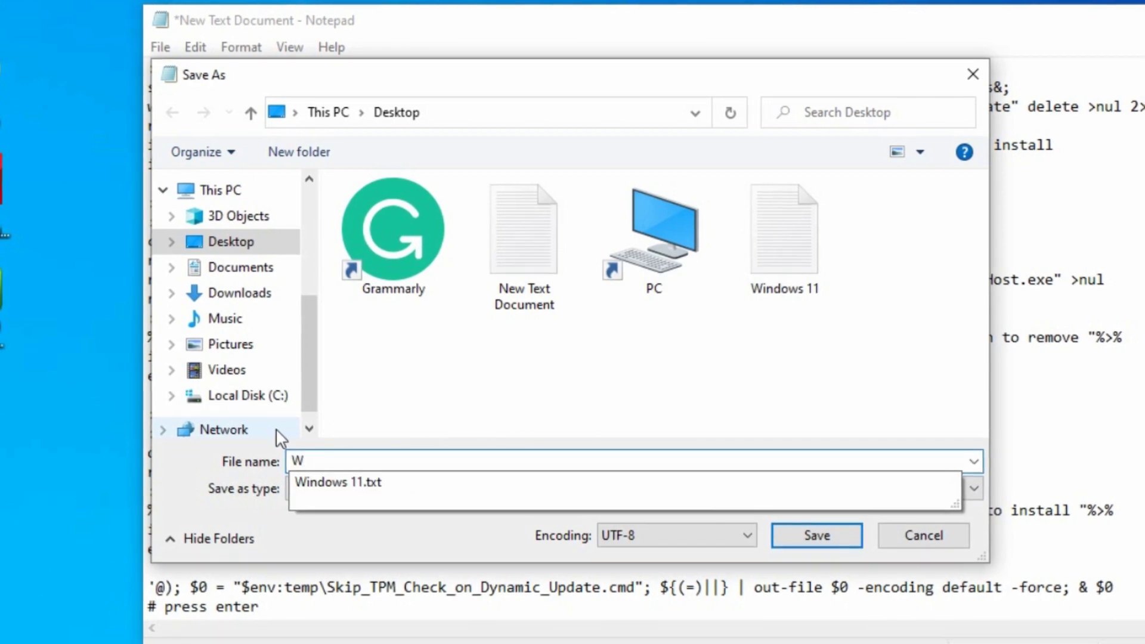
pyautogui.write('indows')
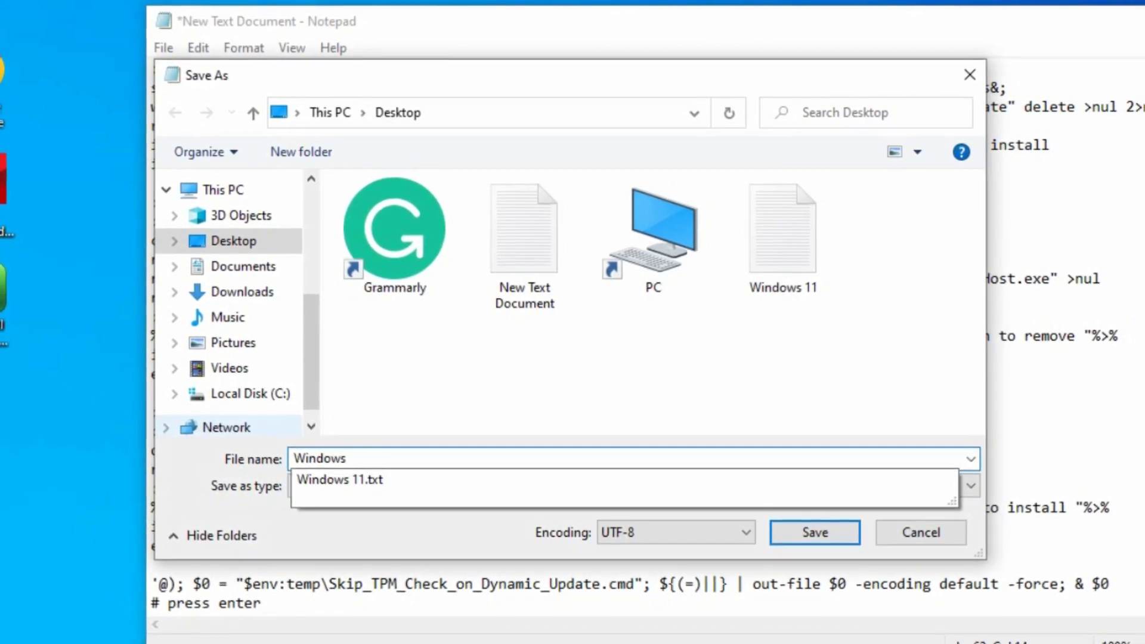
pyautogui.write('11')
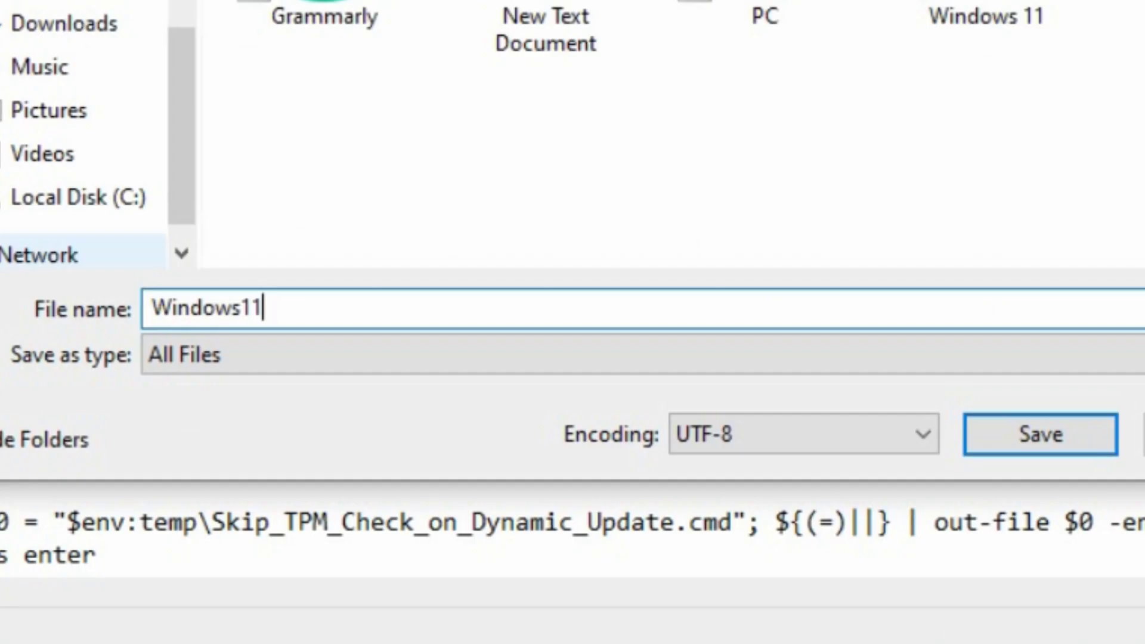
pyautogui.write('.c')
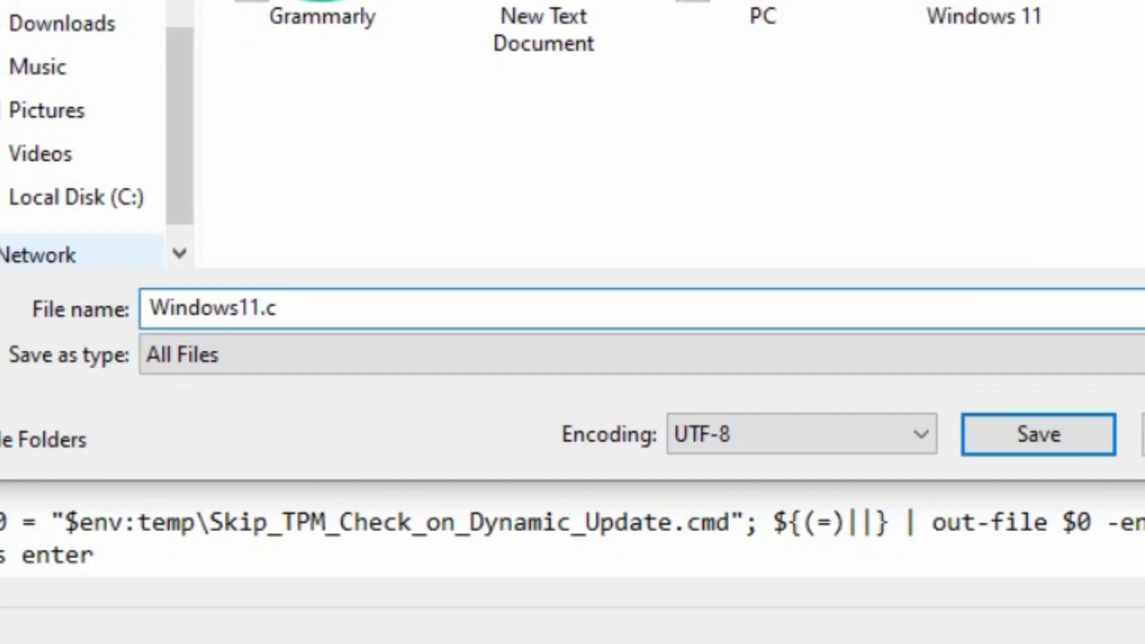
pyautogui.write('md')
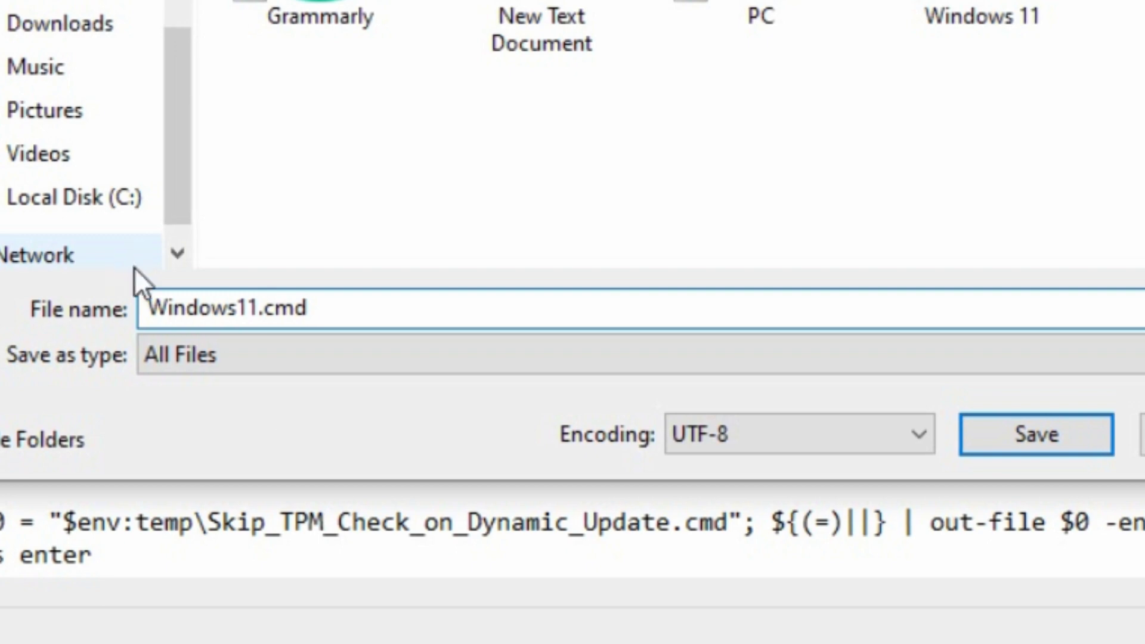
pyautogui.moveTo(366, 308); pyautogui.dragTo(128, 303)
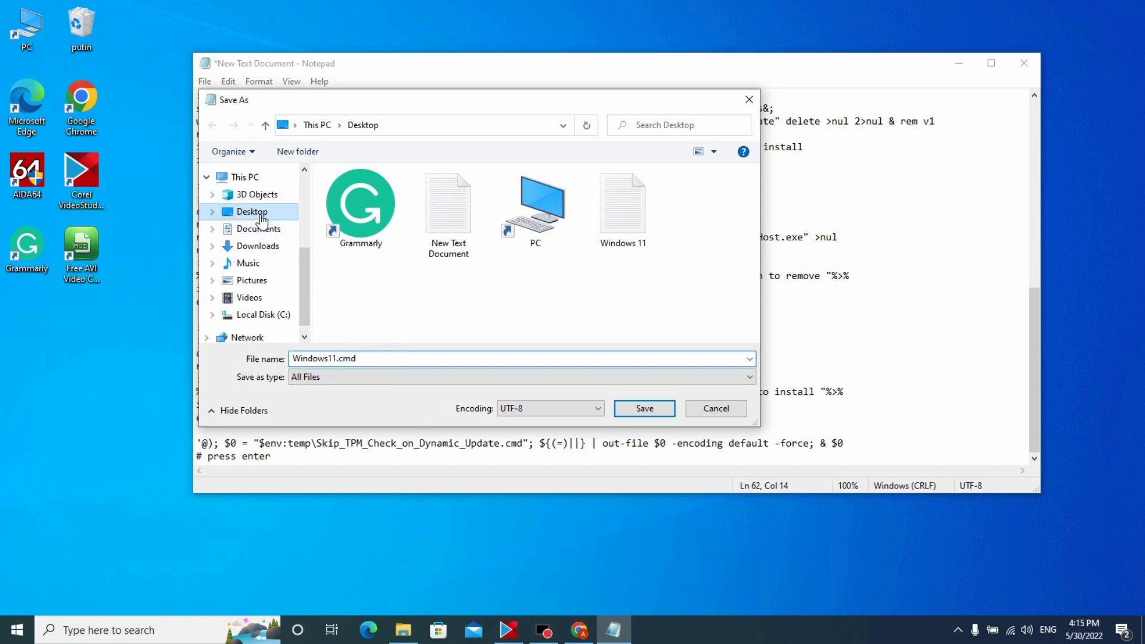
# - Save Windows11.cmd, close Notepad, and run the script as administrator
pyautogui.click(643, 408)
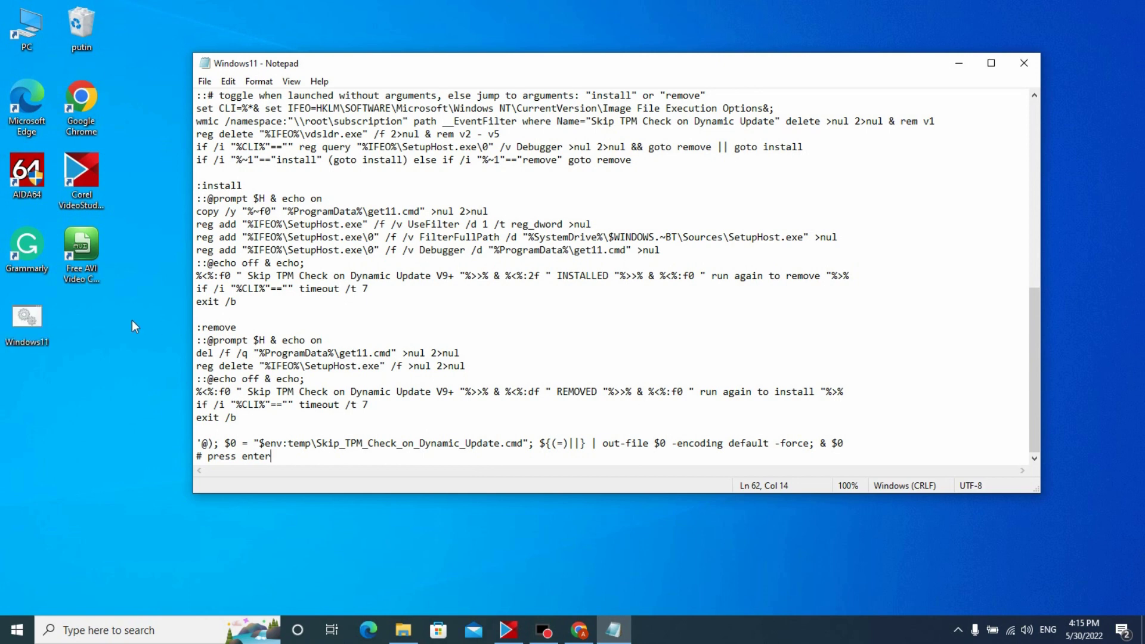
pyautogui.click(31, 320)
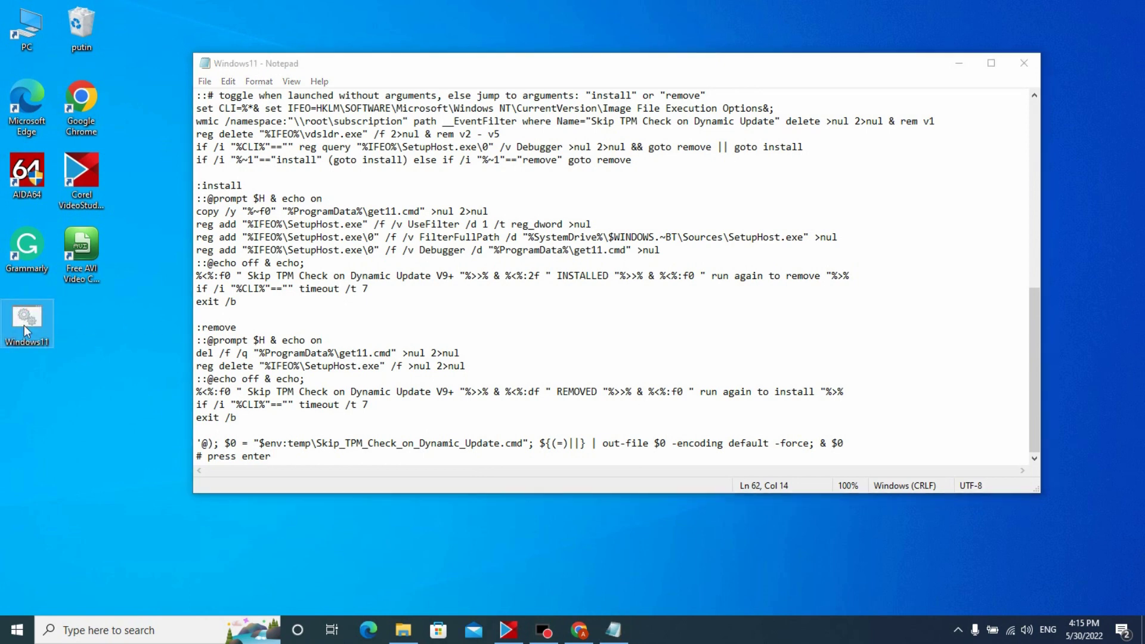
pyautogui.click(1024, 64)
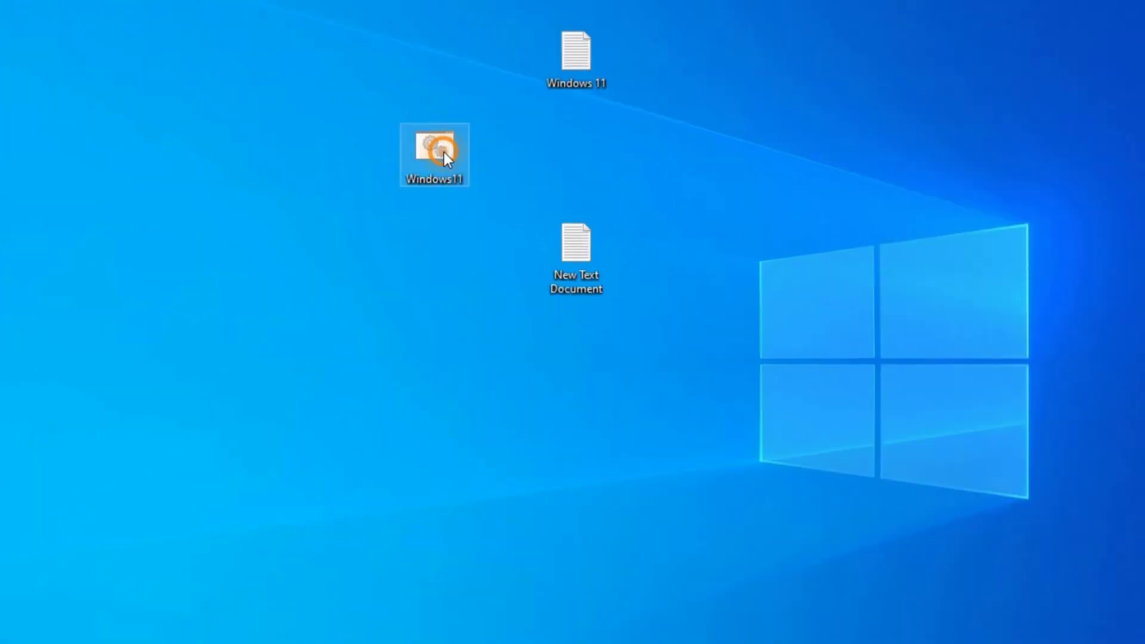
pyautogui.rightClick(464, 173)
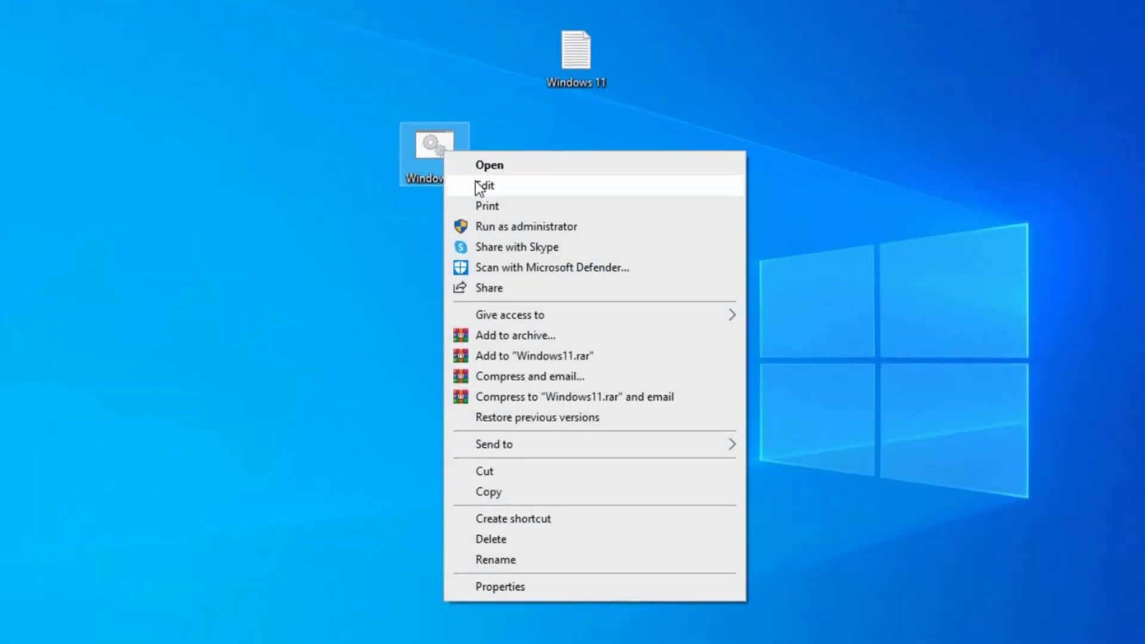
pyautogui.click(510, 228)
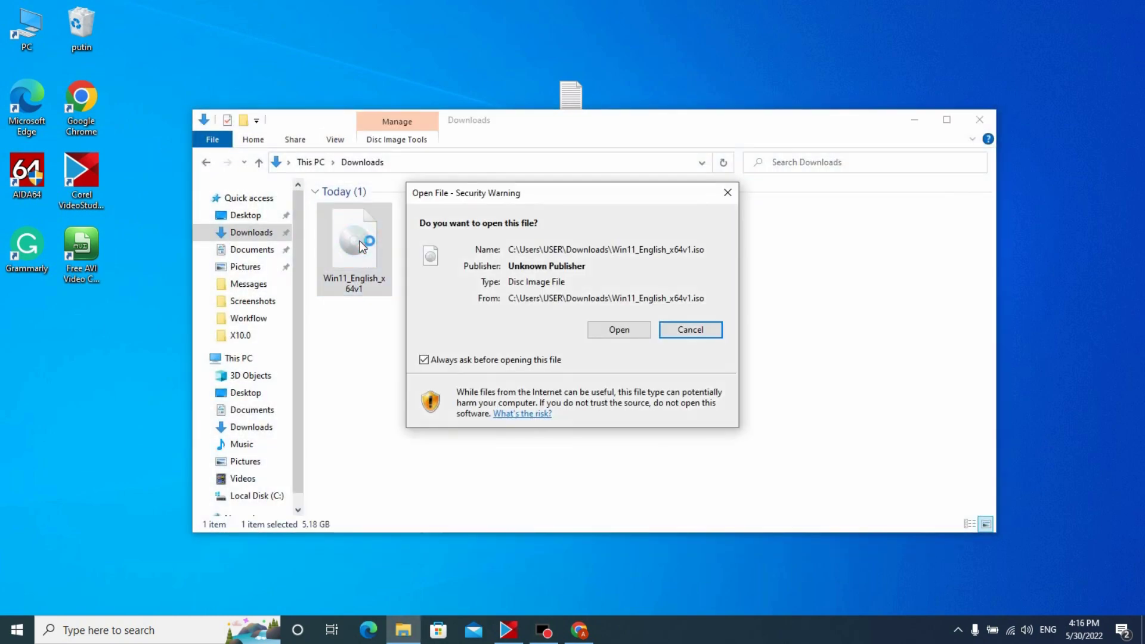
# - Open the Windows 11 ISO past the security warning and bring up setup's options
pyautogui.click(639, 331)
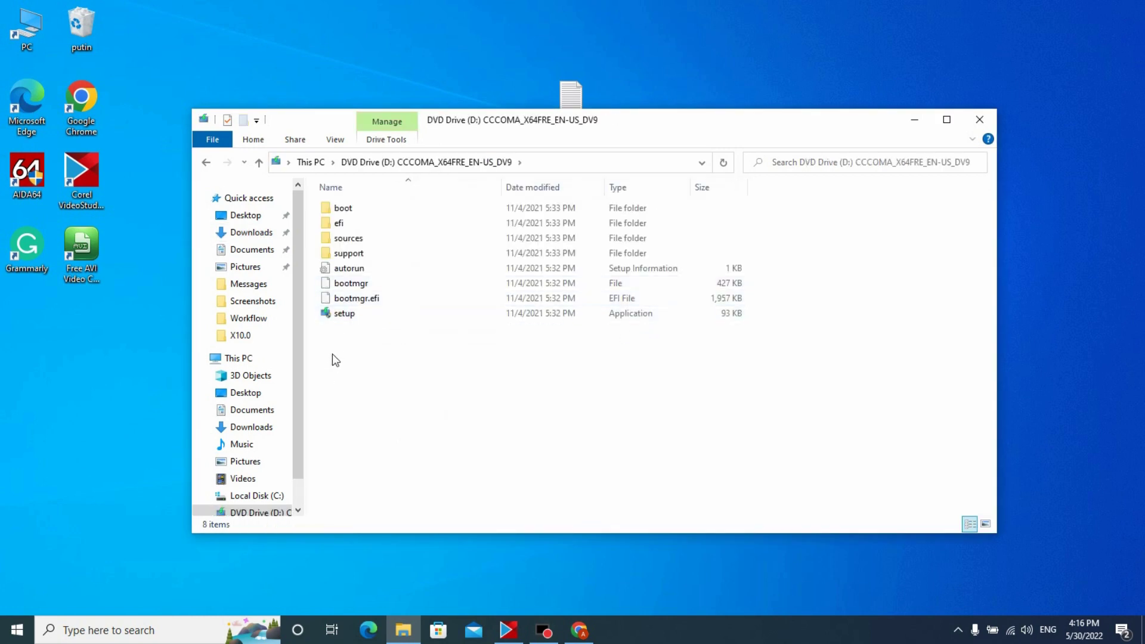
pyautogui.rightClick(331, 315)
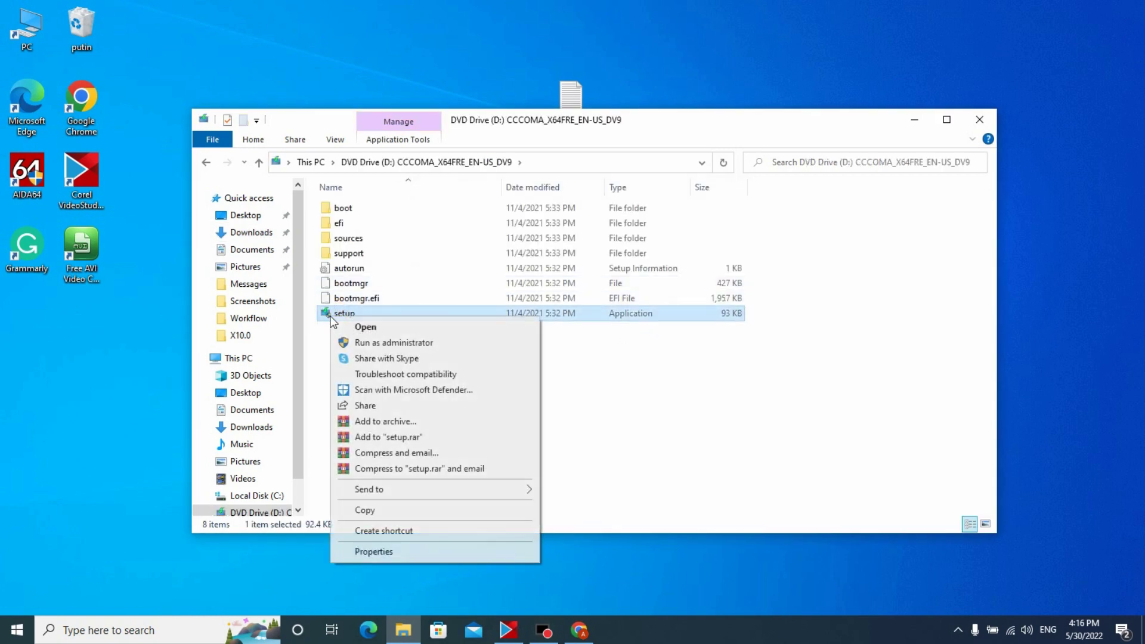
# - Launch Windows setup, continue past the introduction, and accept the license terms
pyautogui.click(363, 328)
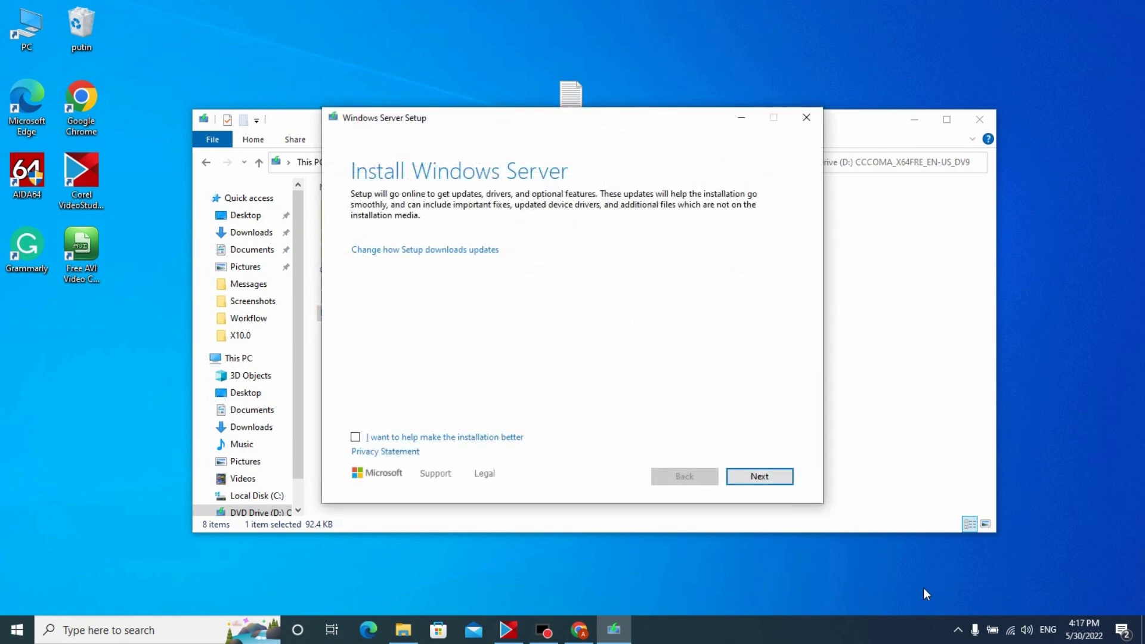
pyautogui.click(792, 484)
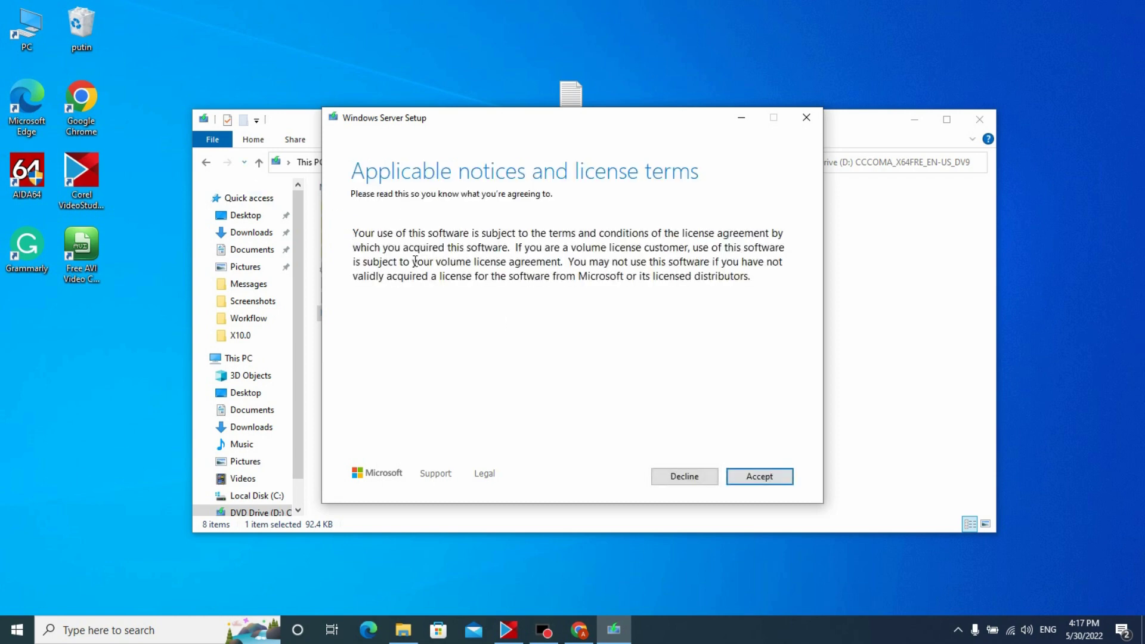
pyautogui.press('Return')
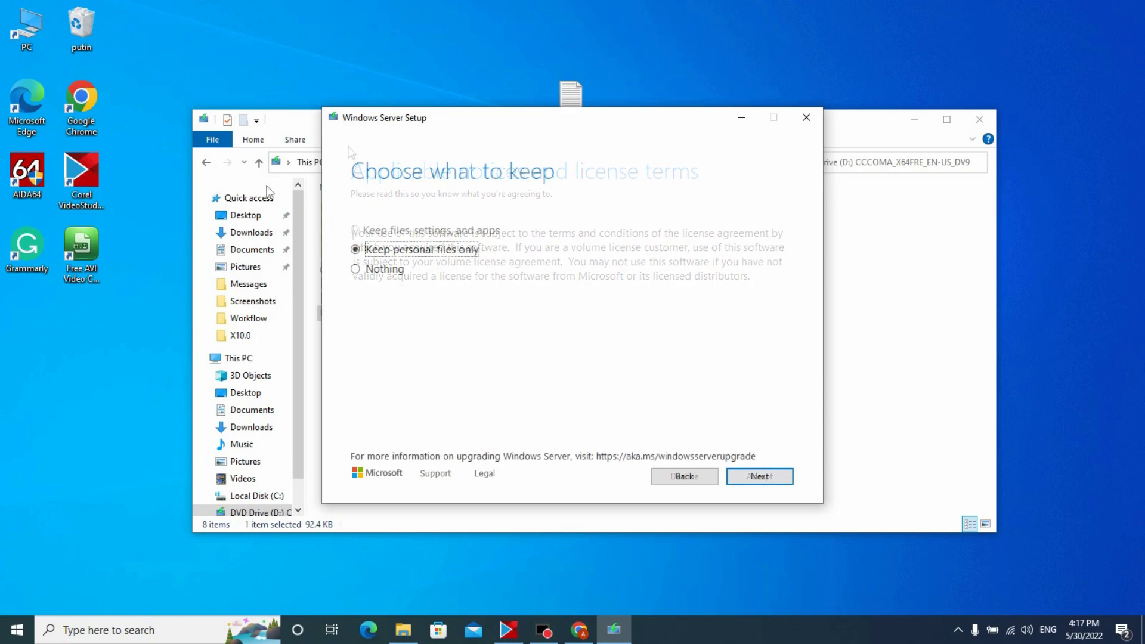